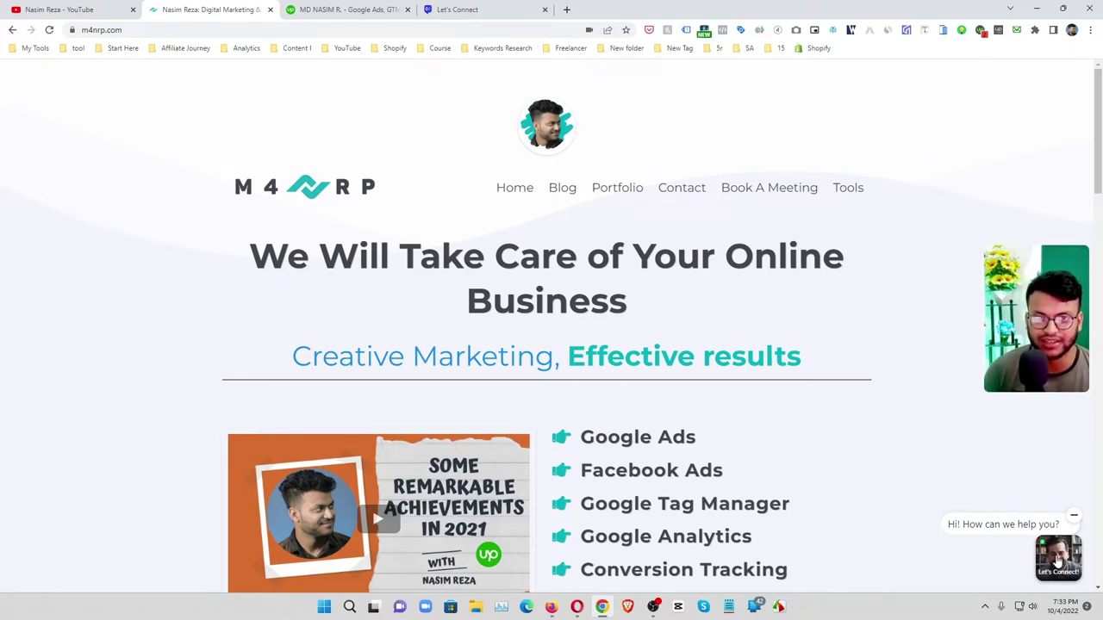
- Open the website's Let's Connect contact widget and choose to communicate by video
left_click(1061, 562)
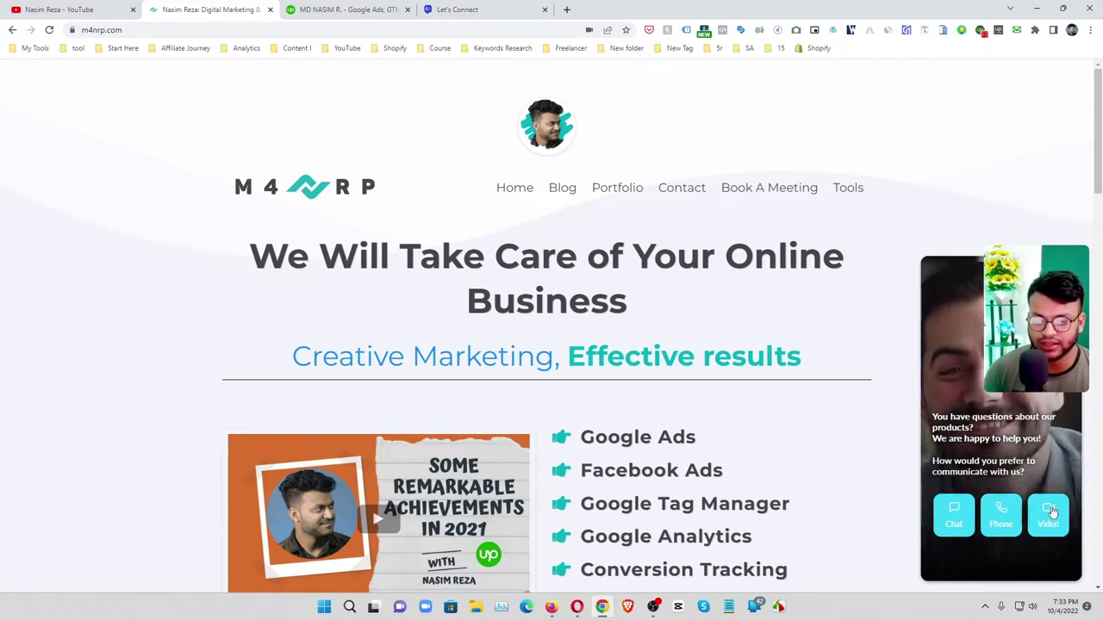
left_click(1051, 510)
scroll(1017, 493, "down", 2)
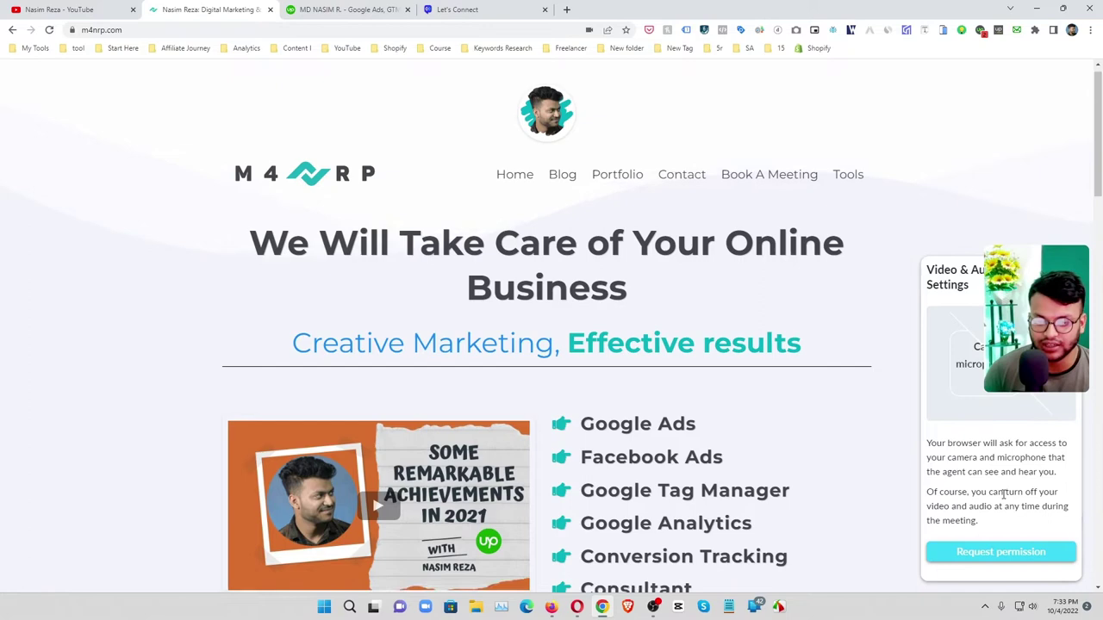
scroll(1060, 525, "up", 2)
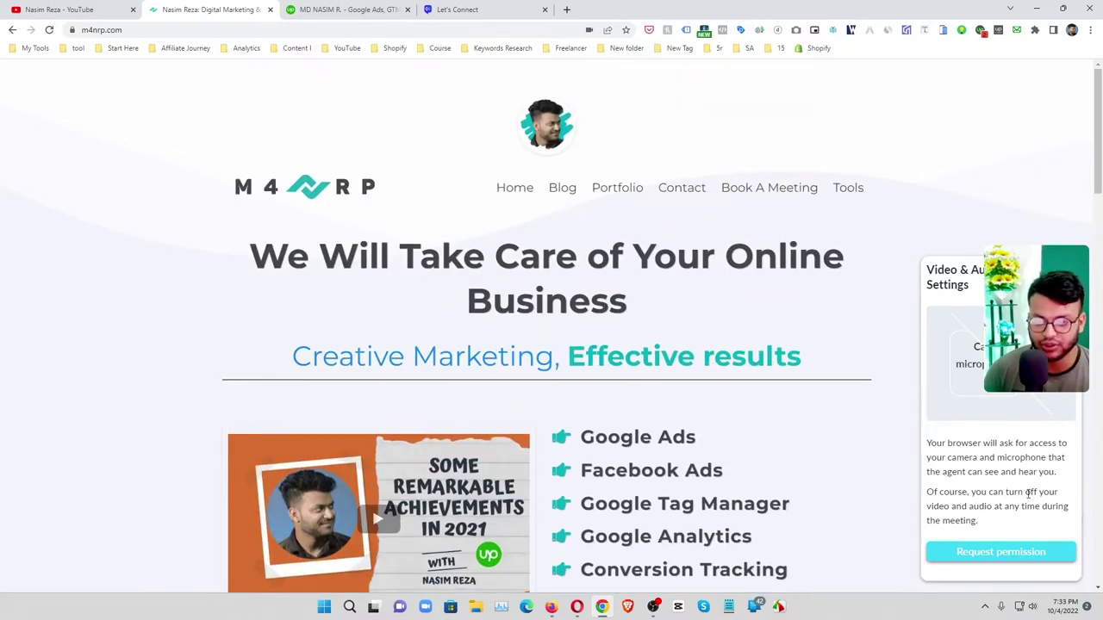
- Request camera and microphone permission in the widget, read the permission notice, and continue with chat
left_click(999, 556)
scroll(1013, 465, "down", 1)
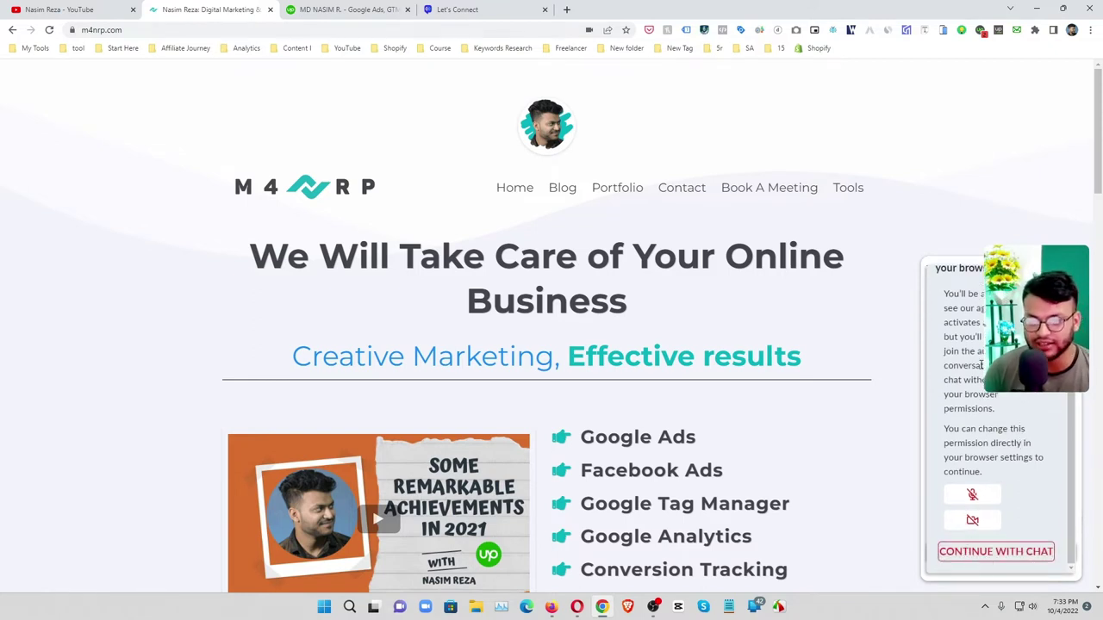
scroll(982, 365, "up", 1)
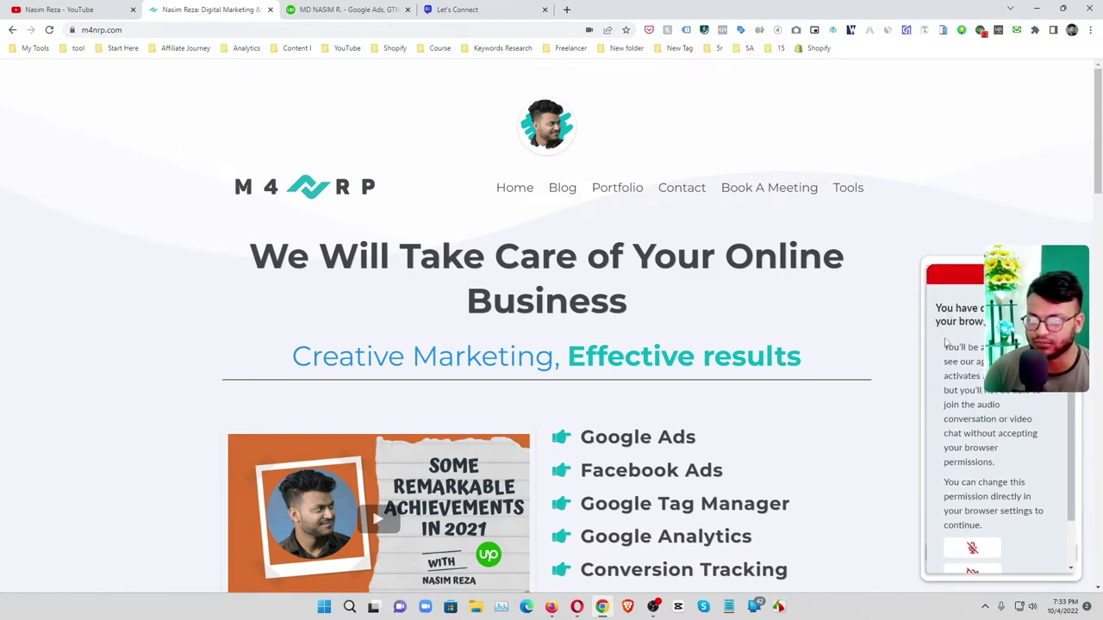
scroll(955, 452, "down", 1)
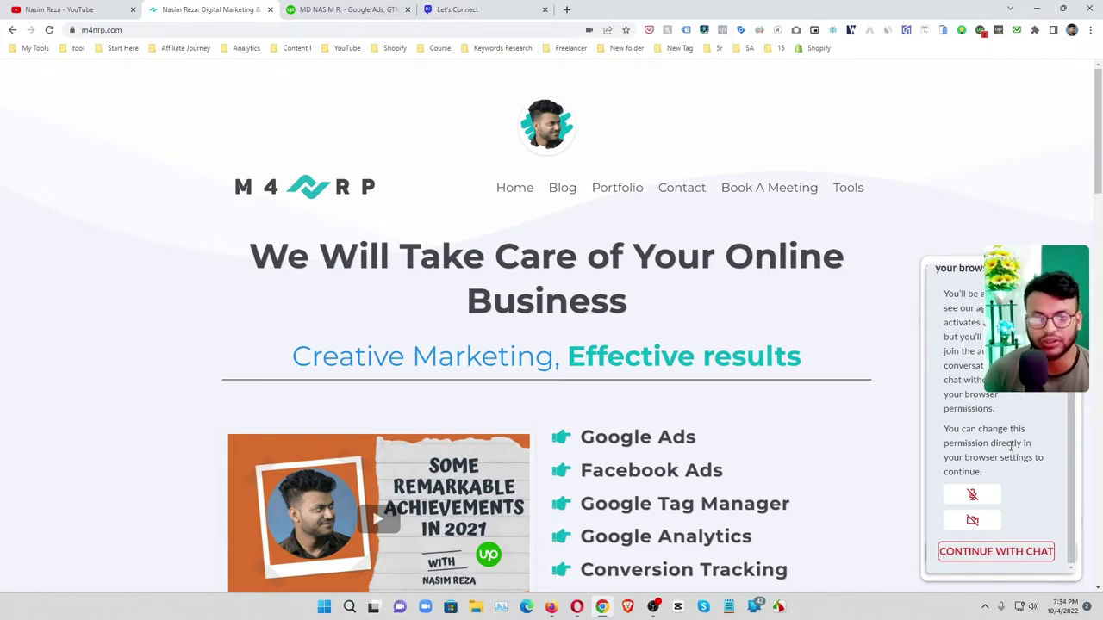
left_click(982, 556)
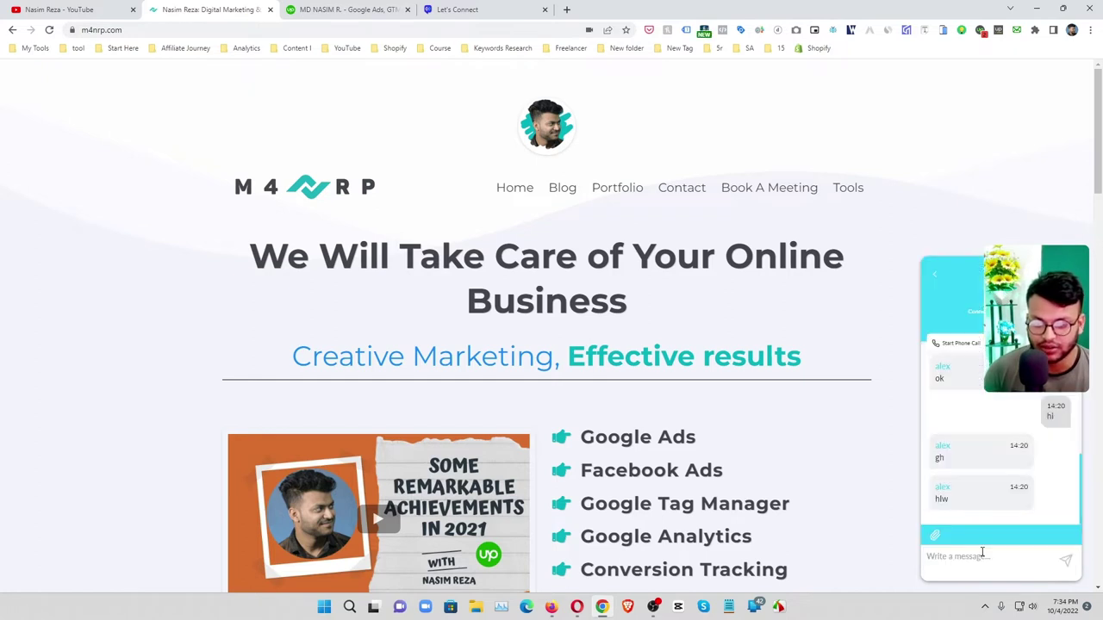
- Switch to the Let's Connect app and open the visitor's incoming video request from New Widget
left_click(499, 7)
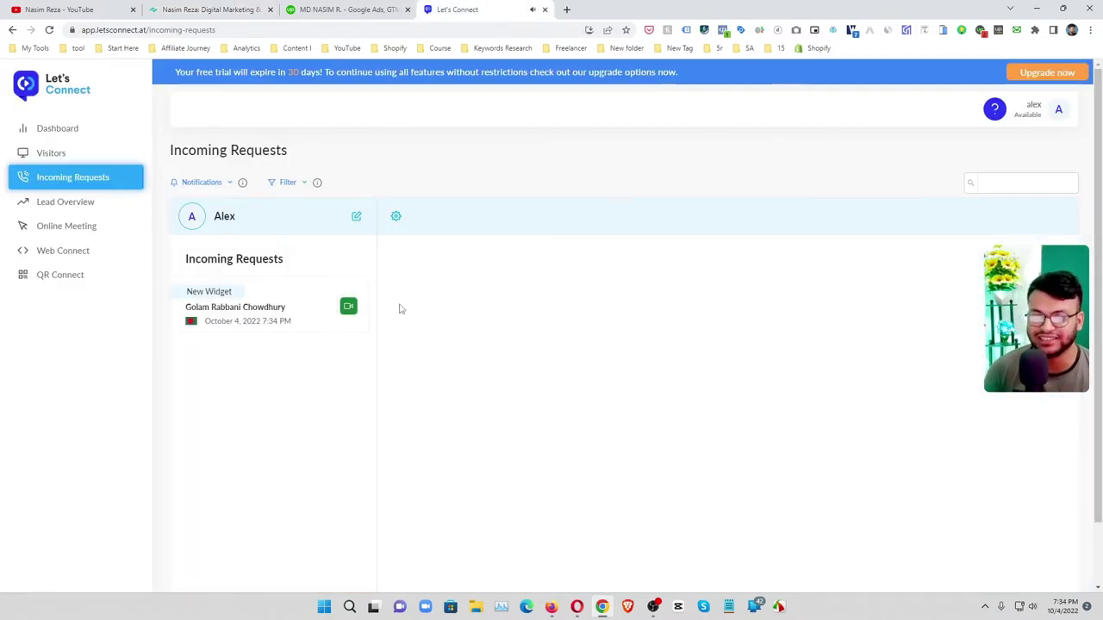
scroll(344, 309, "down", 1)
left_click(289, 299)
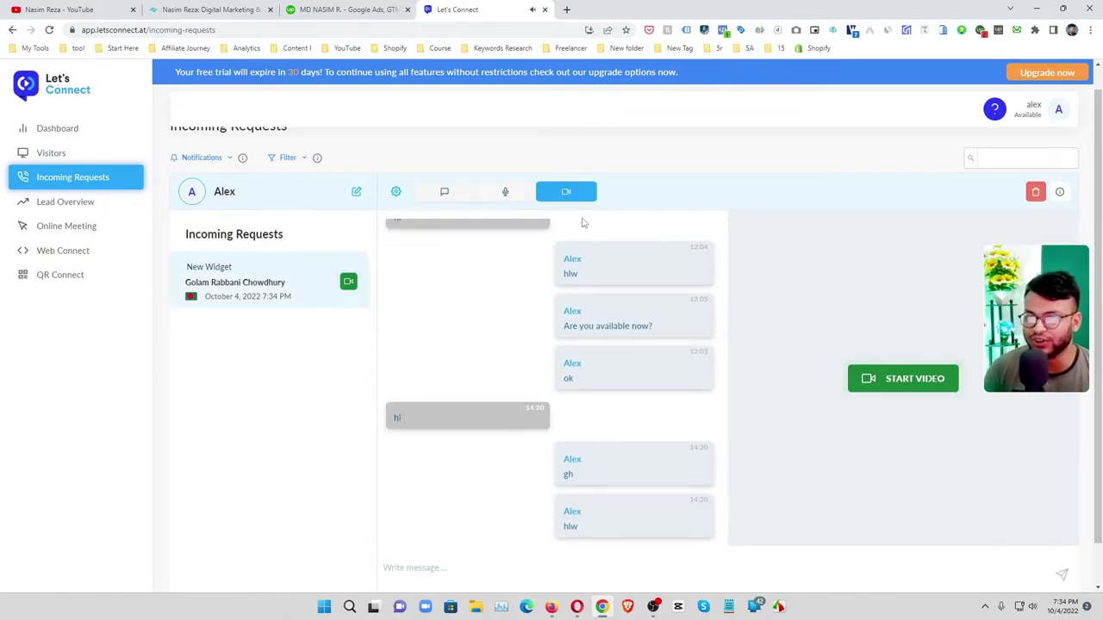
- Check the conversation in the website widget and start the video session from the incoming request
left_click(241, 8)
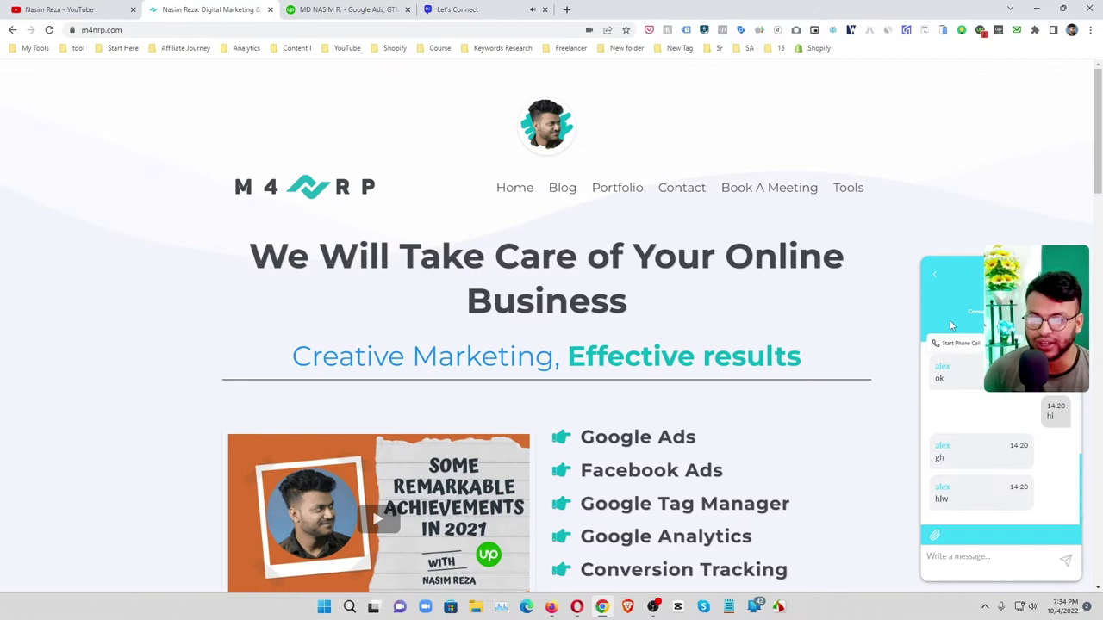
left_click(539, 9)
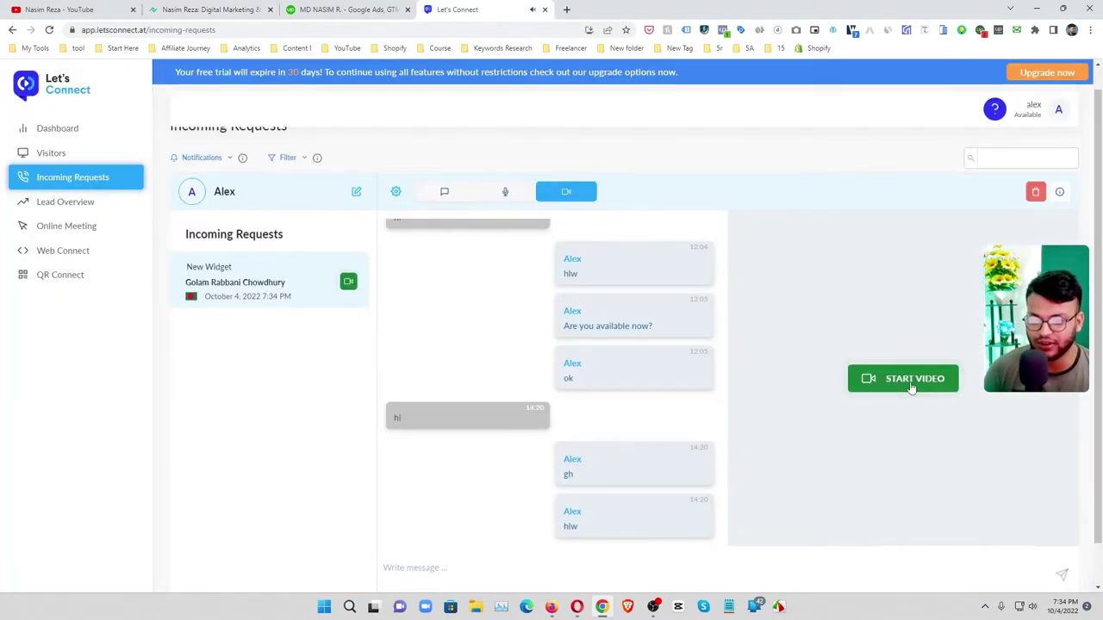
left_click(912, 387)
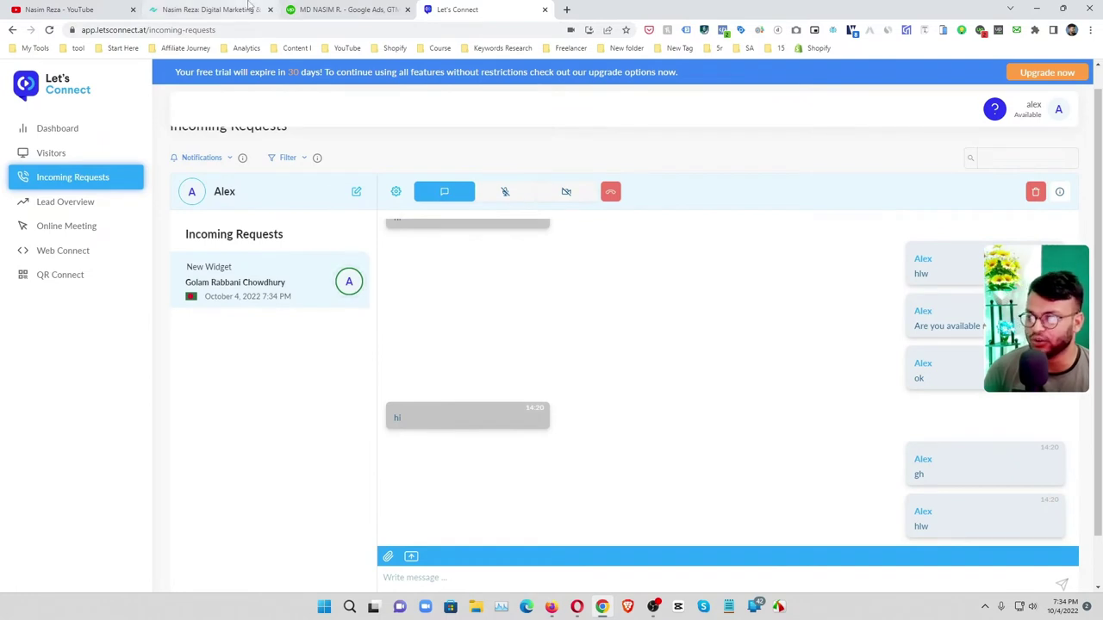
- Return the website widget to its welcome screen and go back to the request in the Let's Connect app
left_click(249, 7)
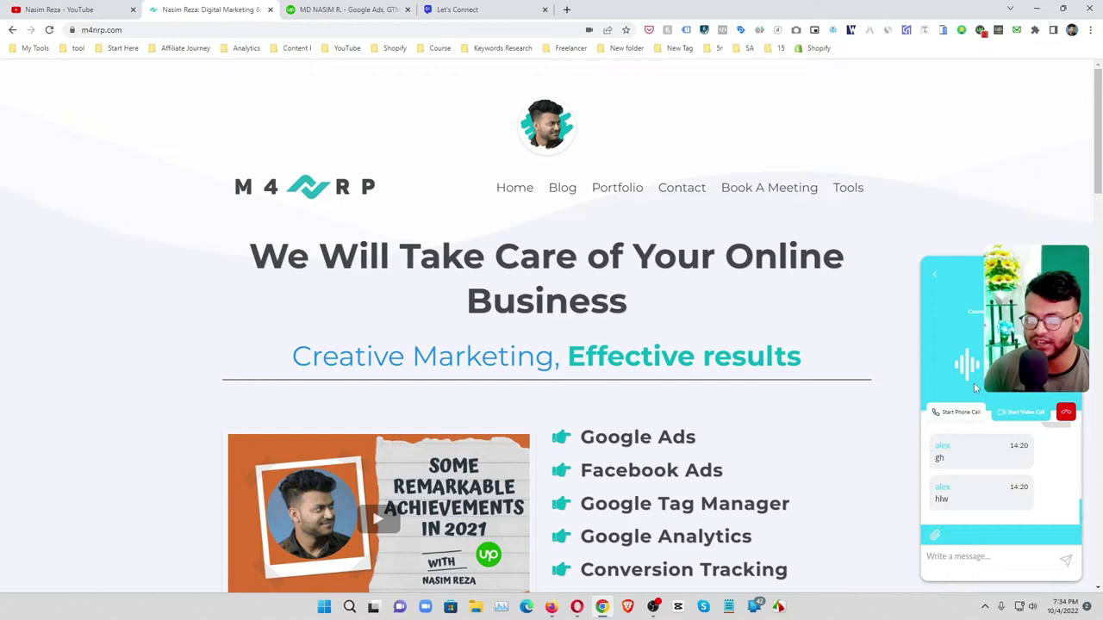
left_click(934, 276)
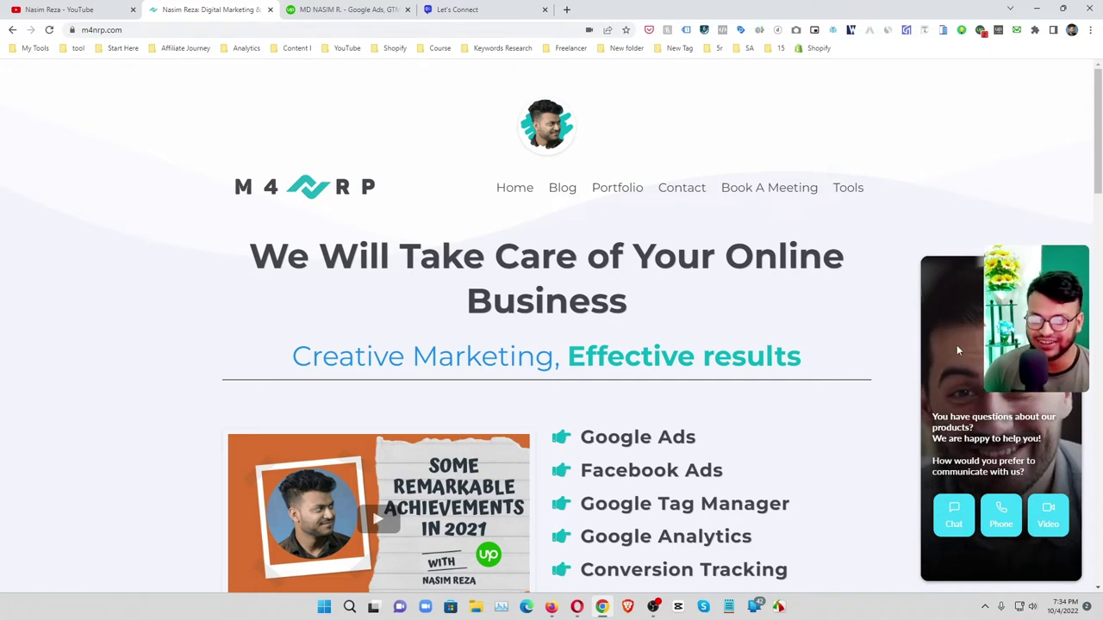
left_click(457, 10)
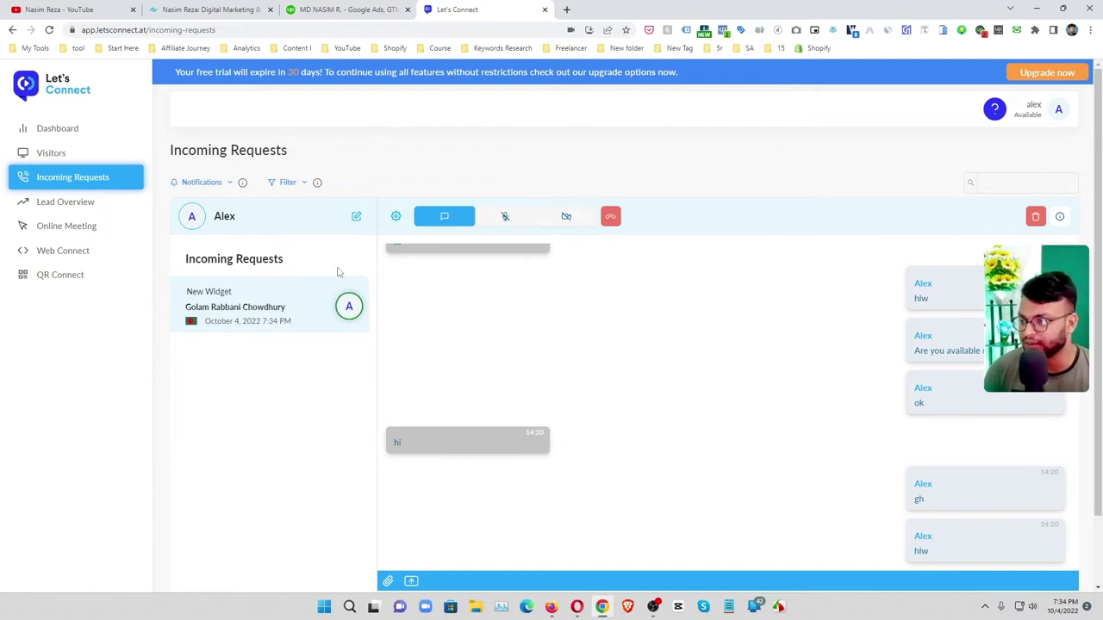
scroll(339, 259, "down", 1)
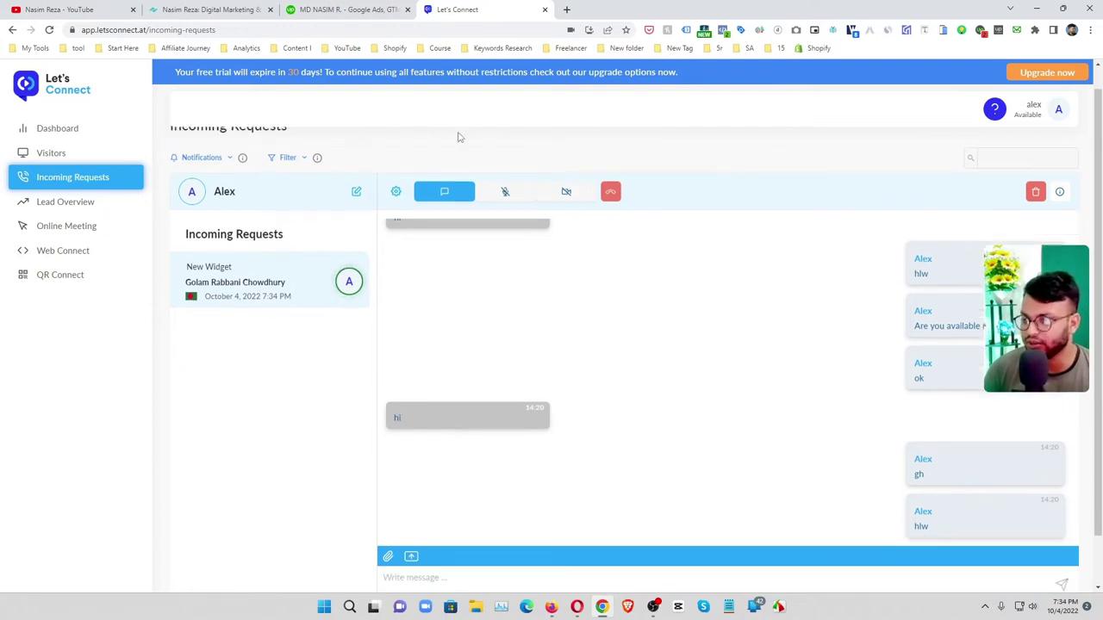
- Look through the Dashboard, Visitors, Incoming Requests, Lead Overview and Online Meeting pages
left_click(73, 134)
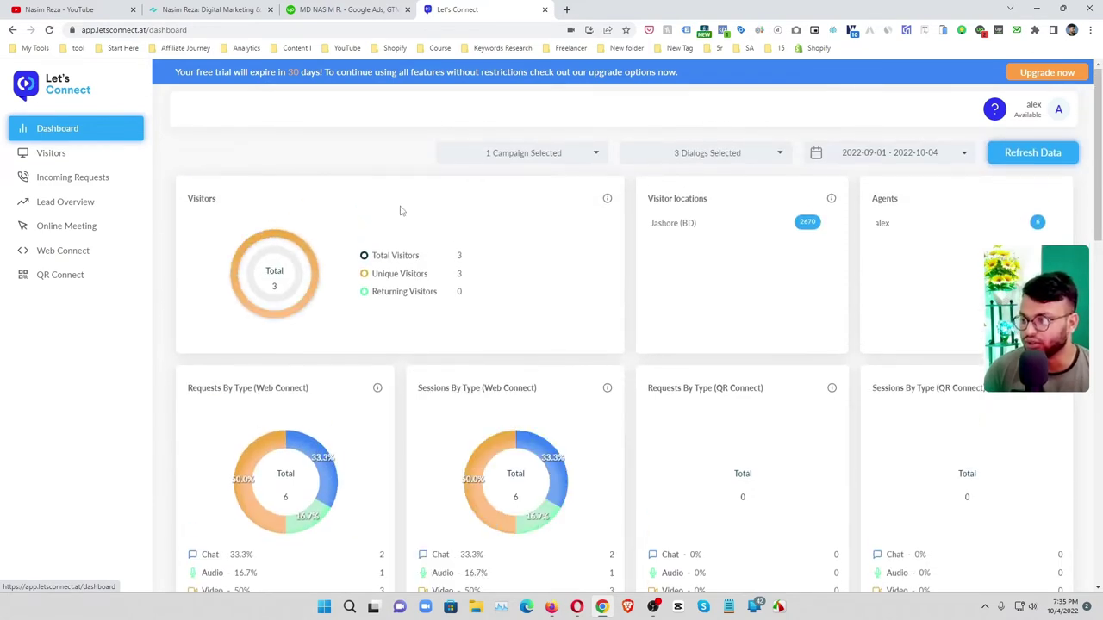
left_click(76, 153)
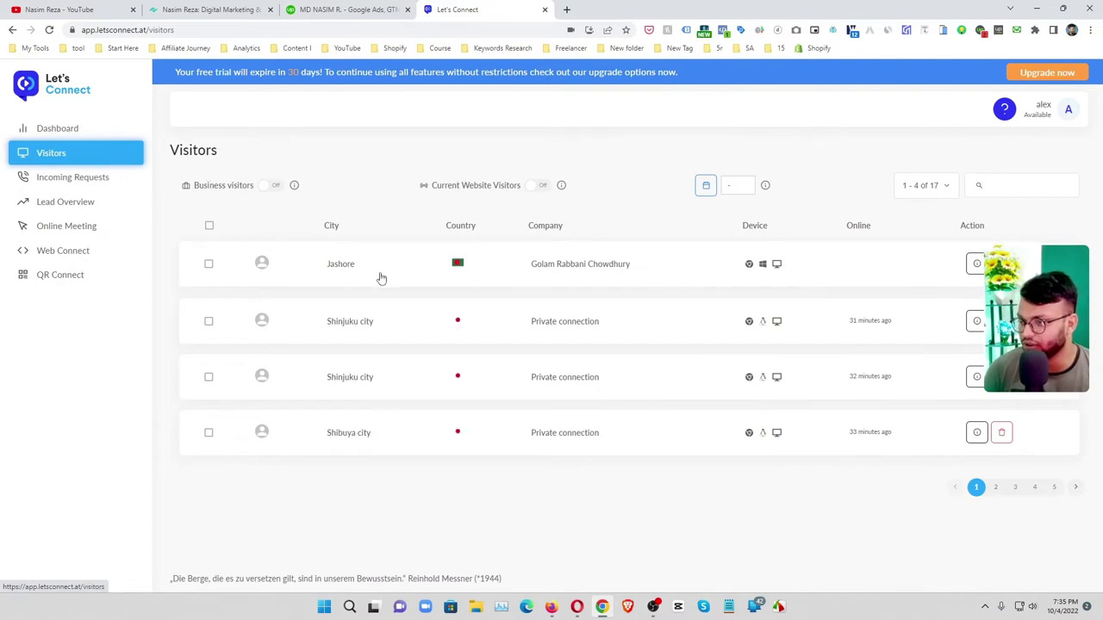
left_click(52, 178)
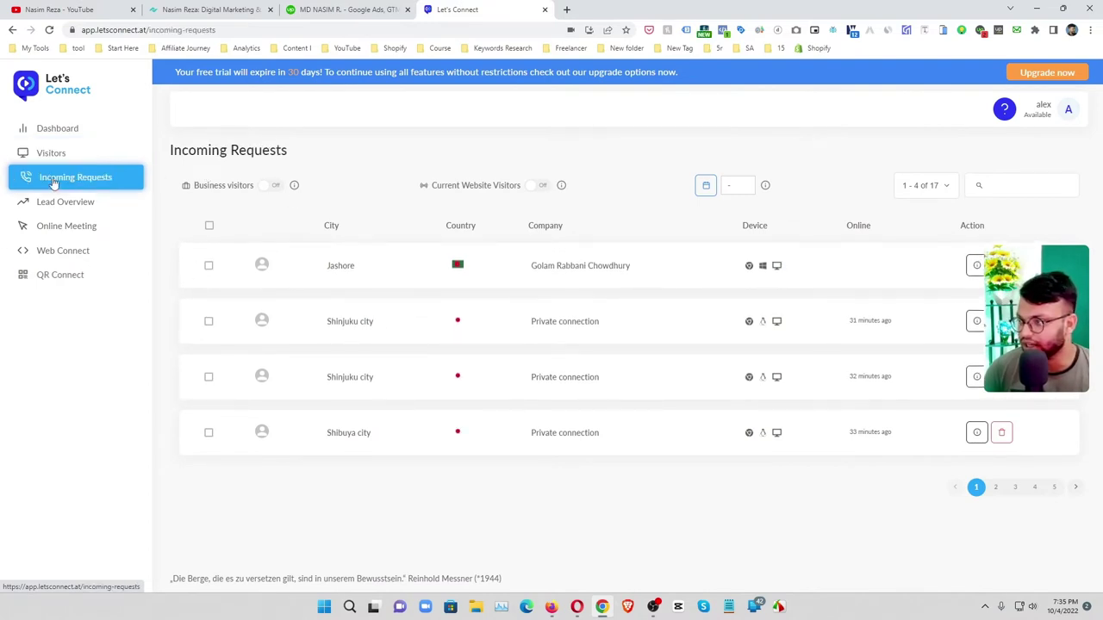
scroll(258, 345, "down", 1)
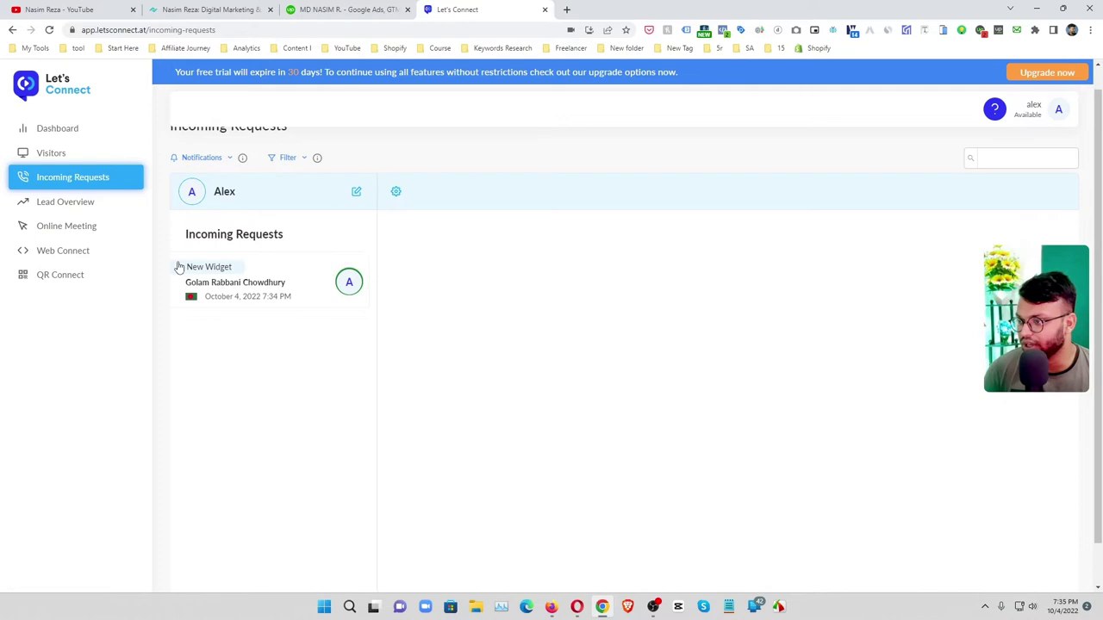
left_click(72, 204)
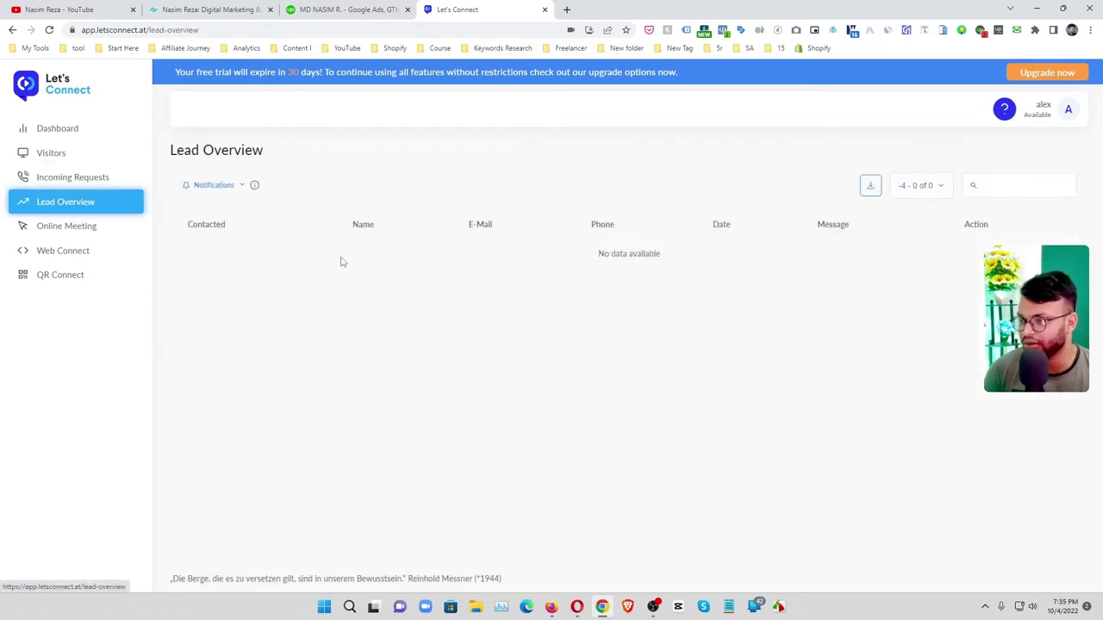
left_click(67, 225)
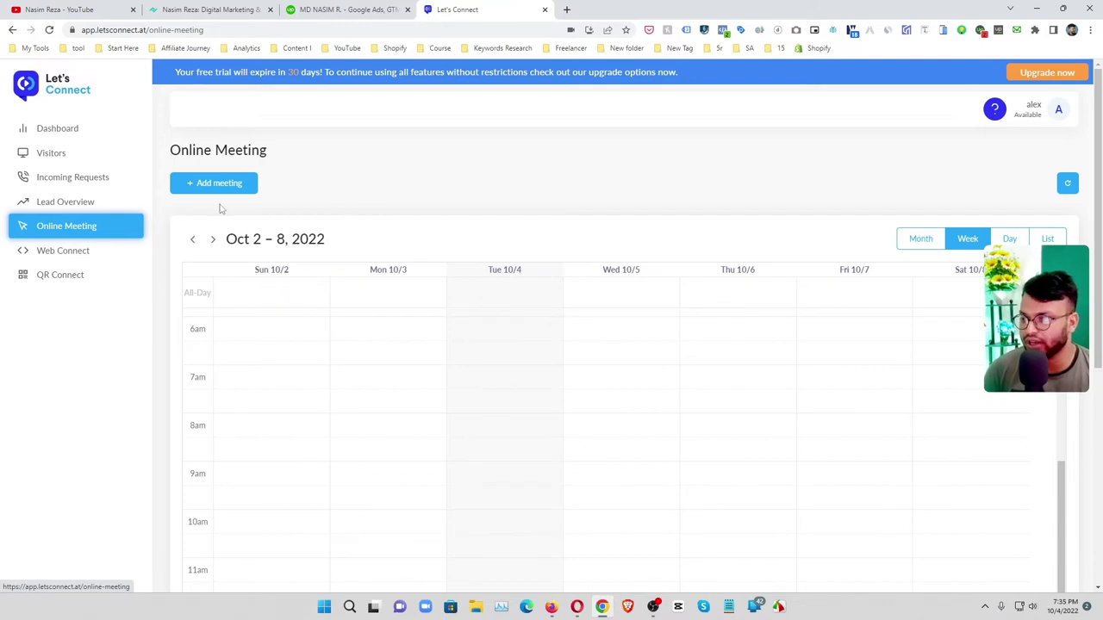
- Add a new Web Connect widget, review its website integration instructions, and continue to Display Options
left_click(82, 249)
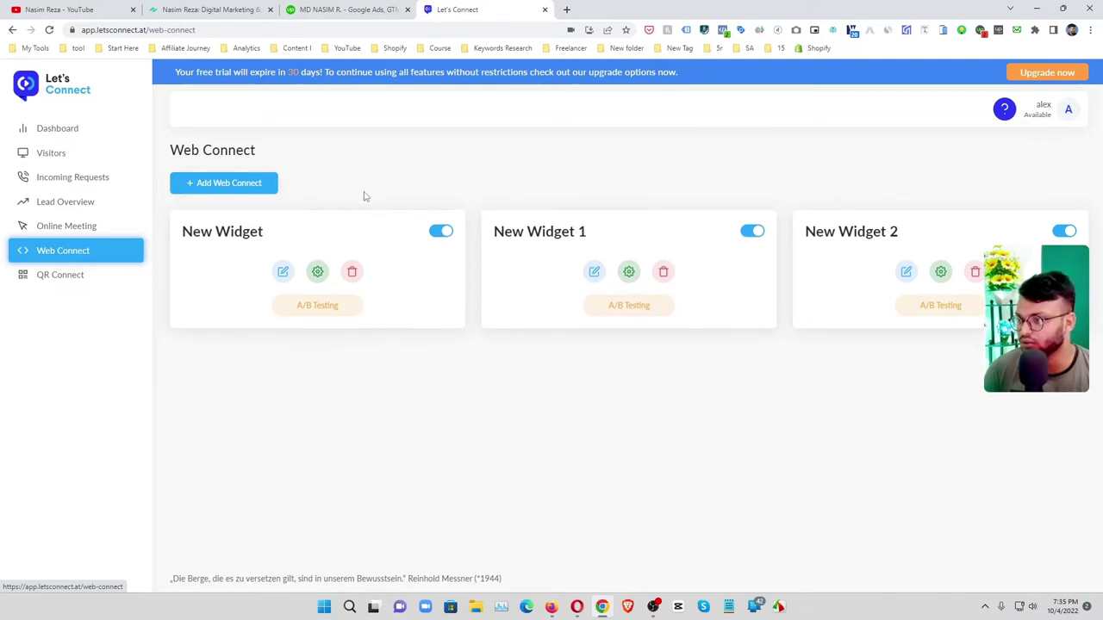
left_click(229, 185)
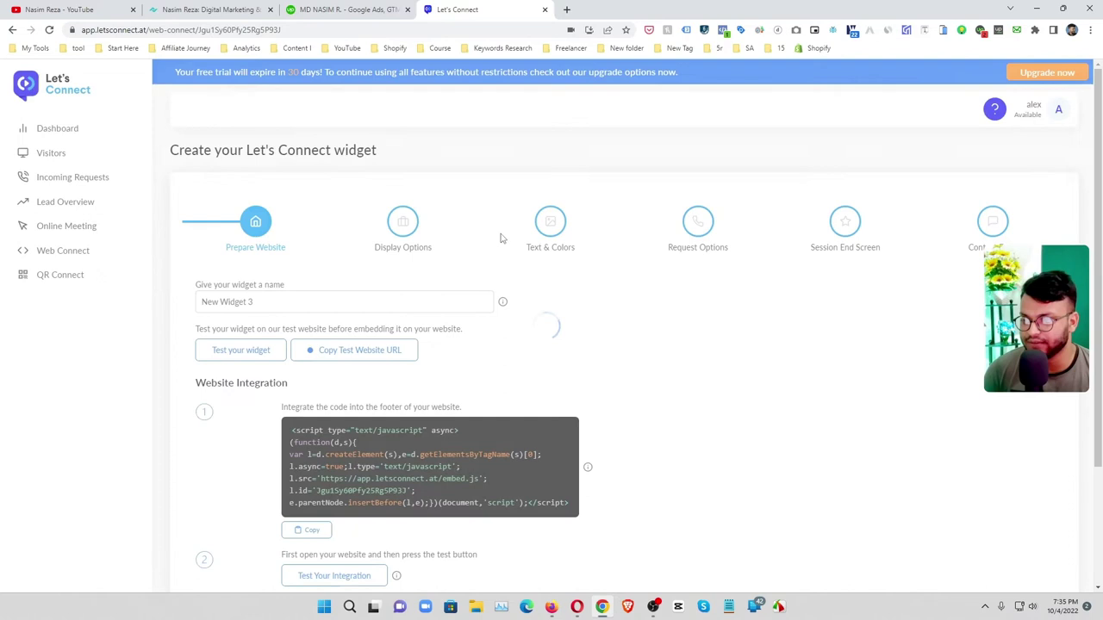
scroll(558, 295, "down", 2)
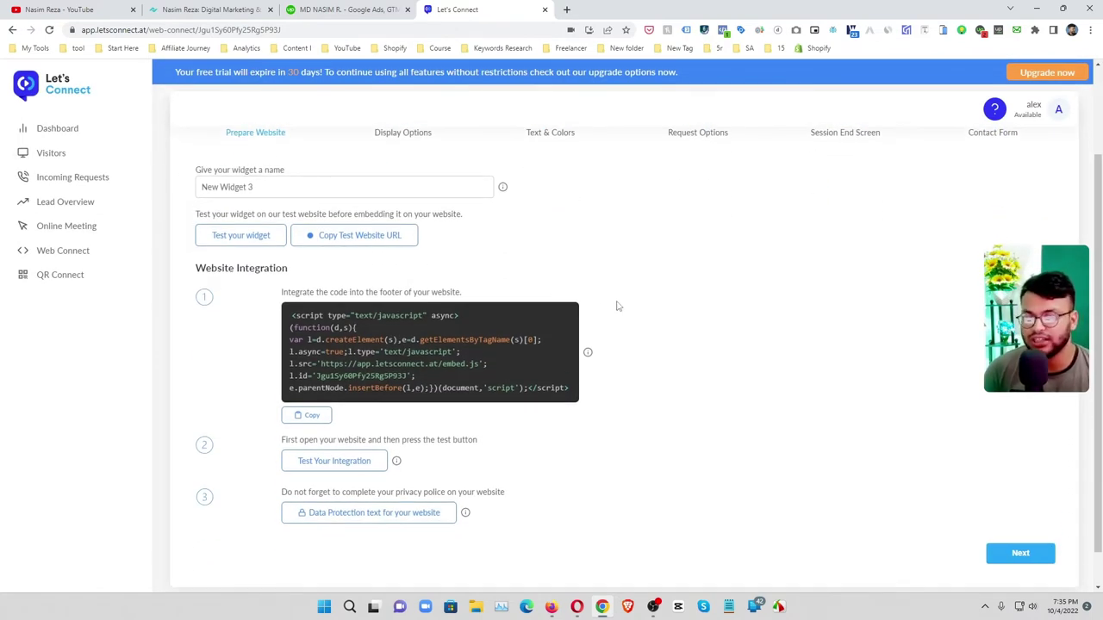
scroll(548, 310, "down", 1)
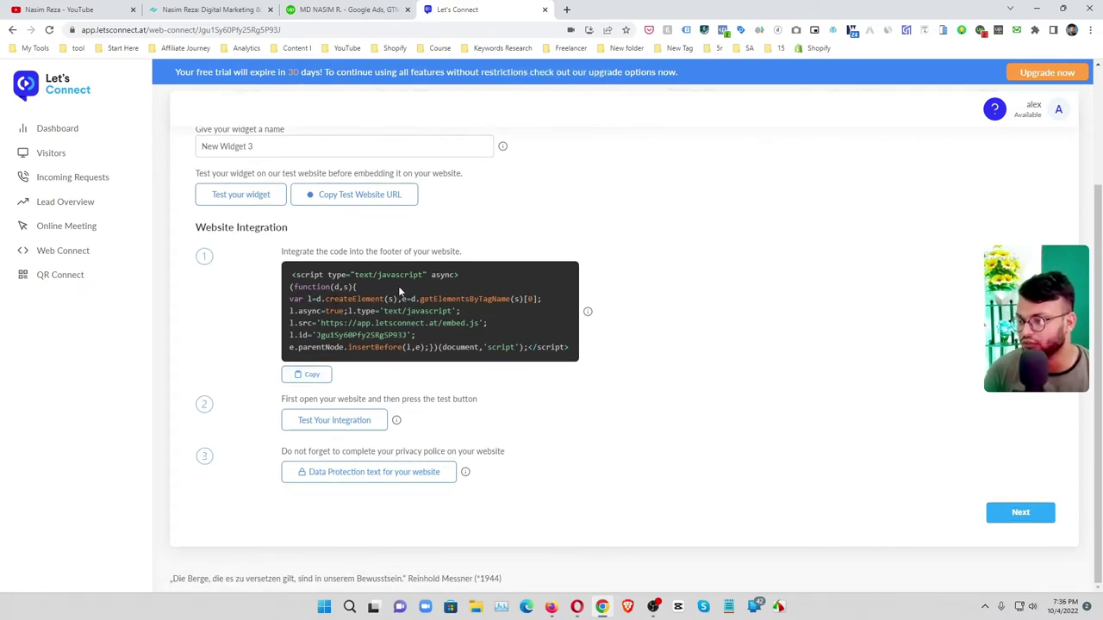
scroll(465, 246, "up", 3)
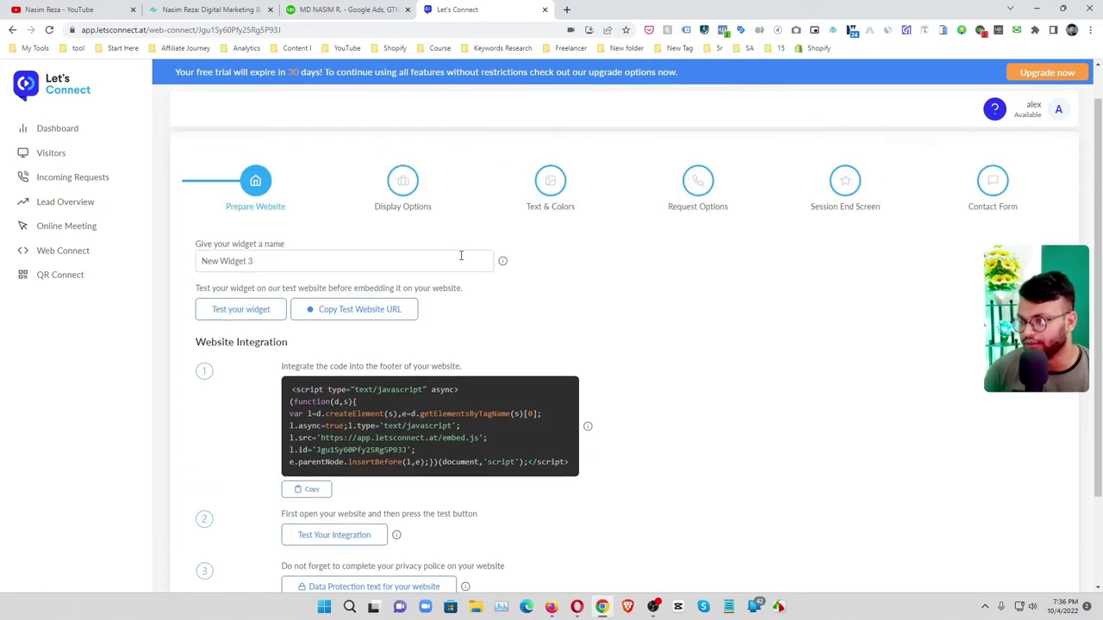
scroll(453, 253, "down", 3)
left_click(1010, 519)
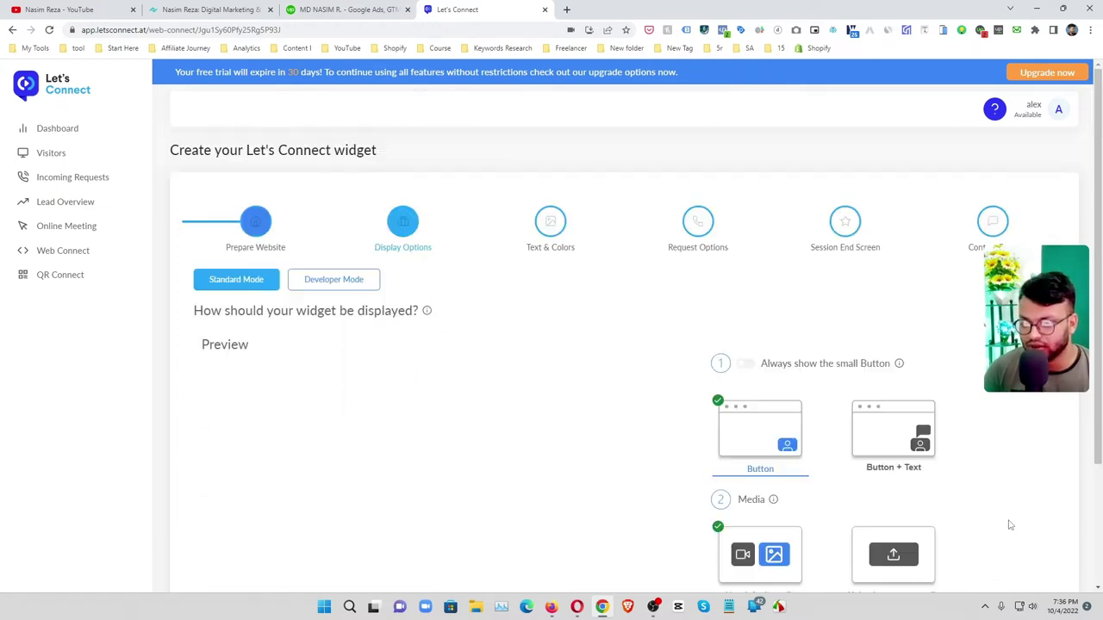
- Set the widget's default media to video instead of an image
scroll(590, 283, "down", 2)
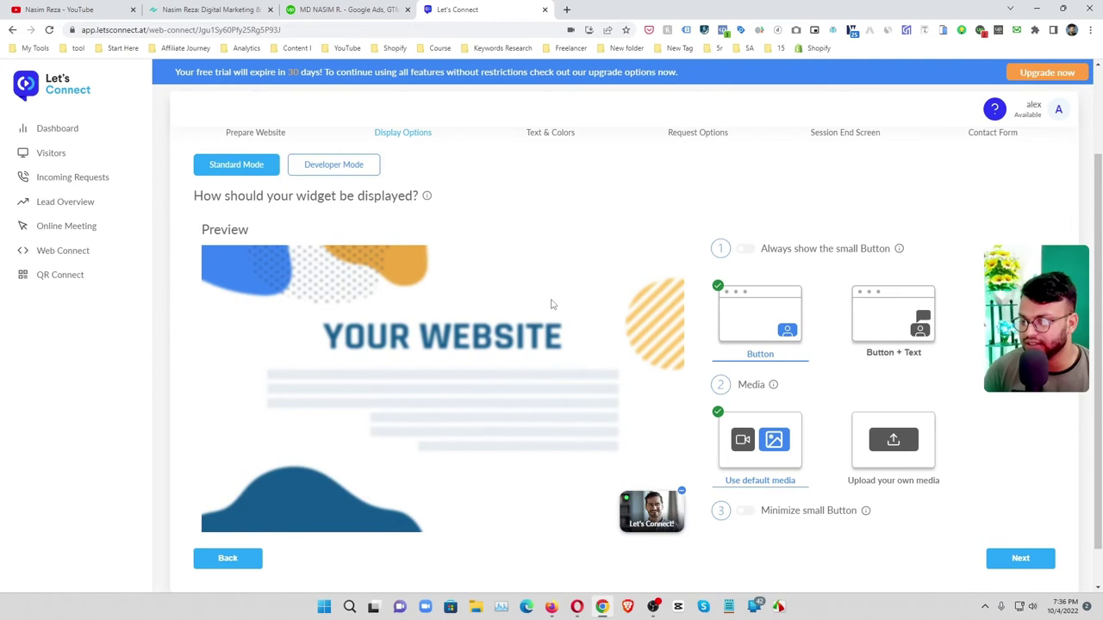
scroll(767, 423, "down", 1)
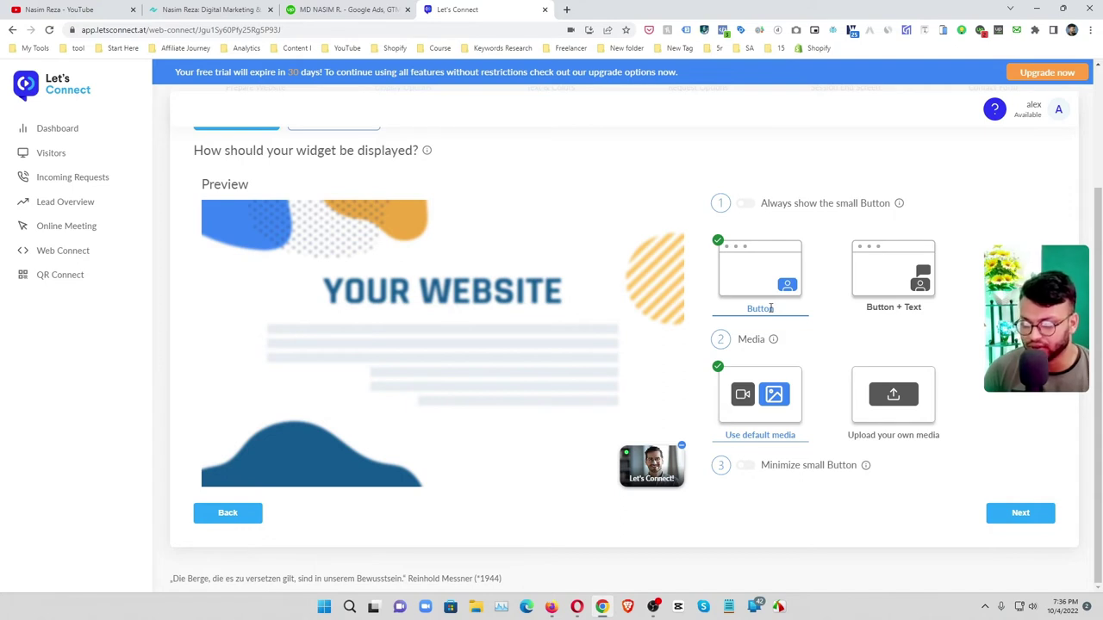
left_click(738, 396)
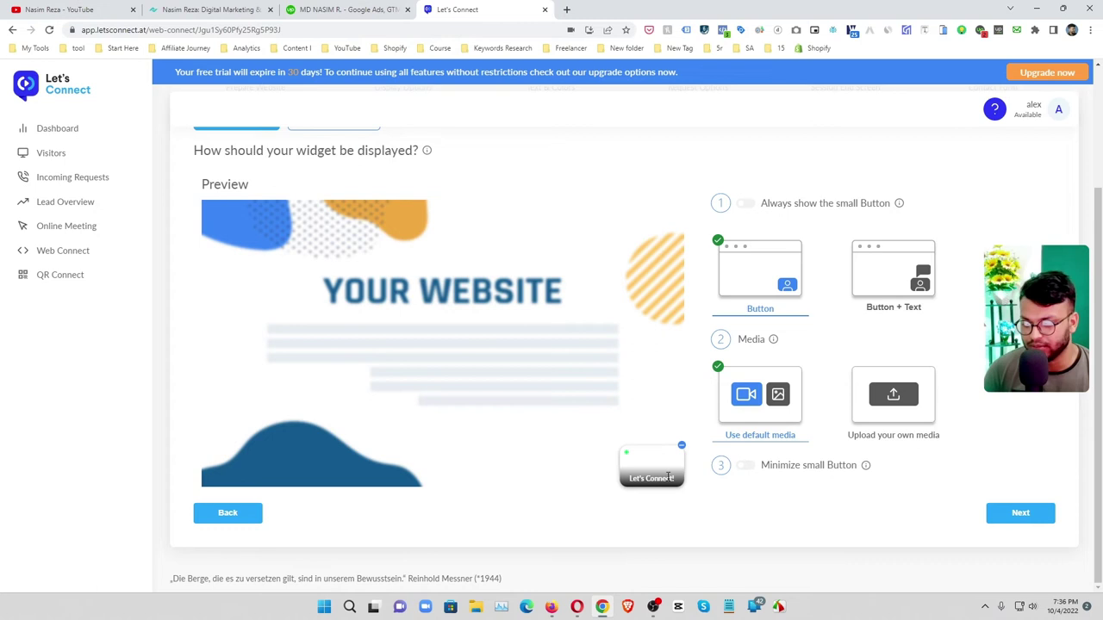
- Turn the Minimize small Button option on to see its settings, and turn it back off
left_click(738, 468)
scroll(755, 455, "down", 1)
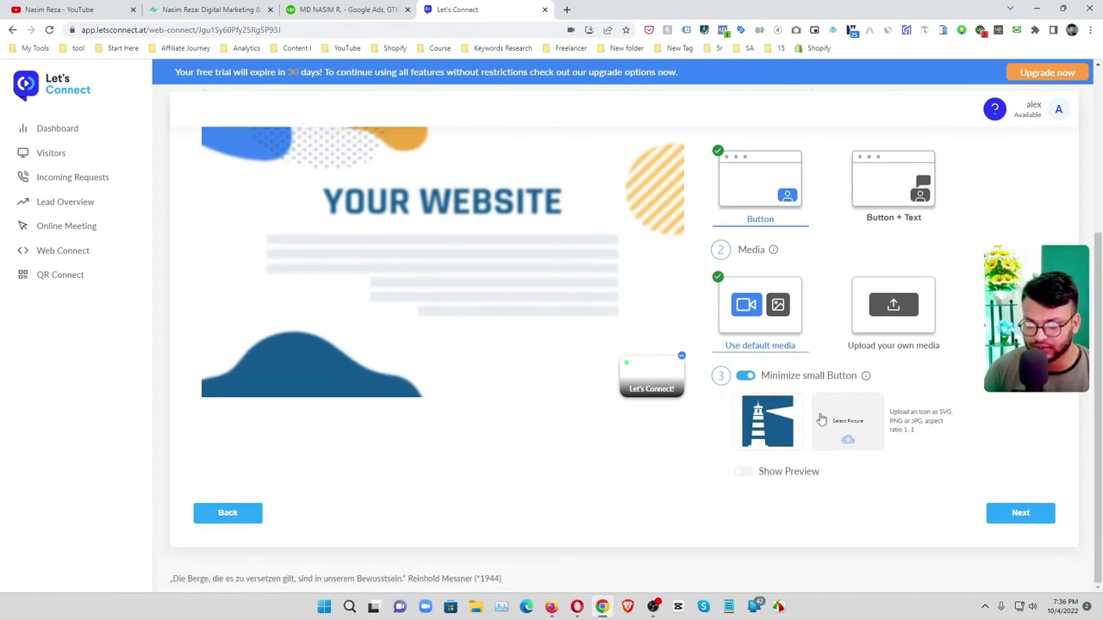
left_click(748, 379)
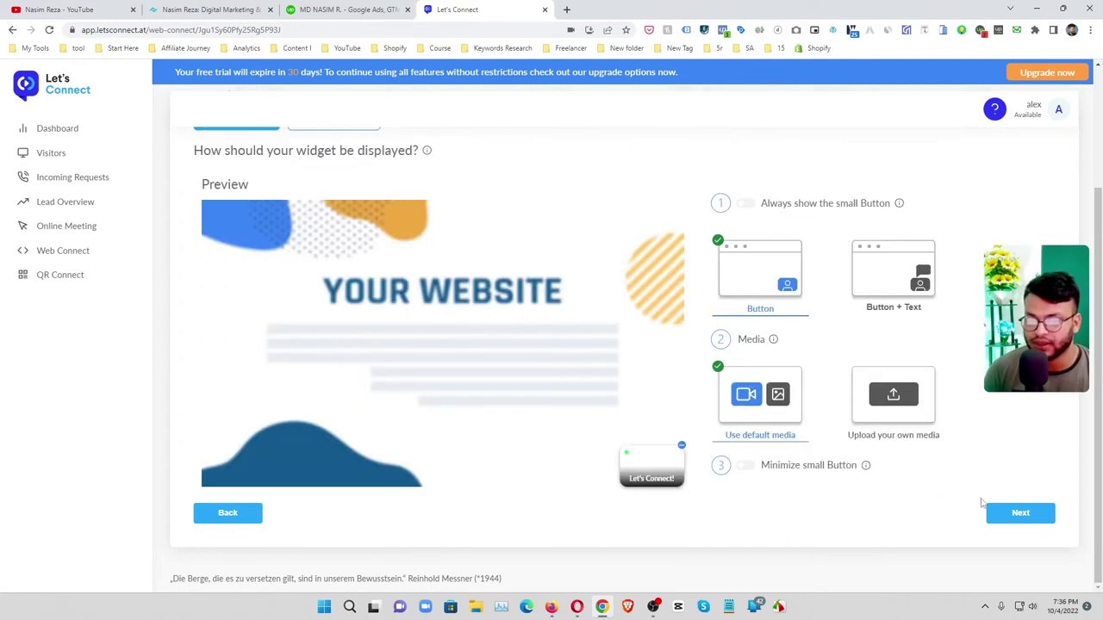
- Continue to the Text & Colors settings and change the widget's button color to a darker blue
left_click(1016, 520)
scroll(442, 322, "down", 2)
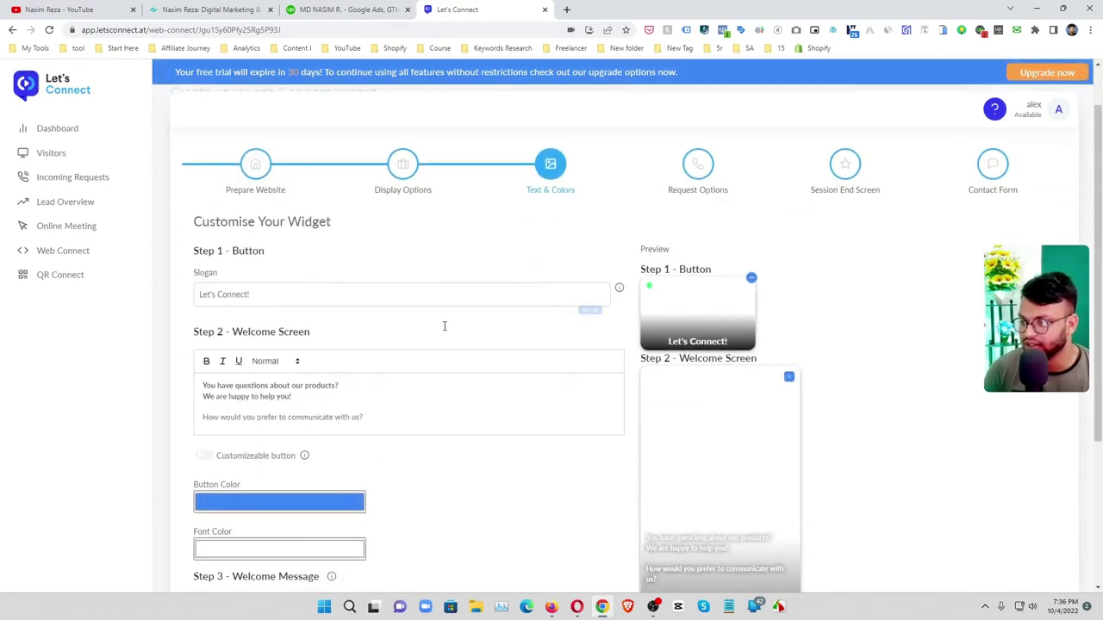
scroll(444, 336, "down", 1)
left_click(290, 336)
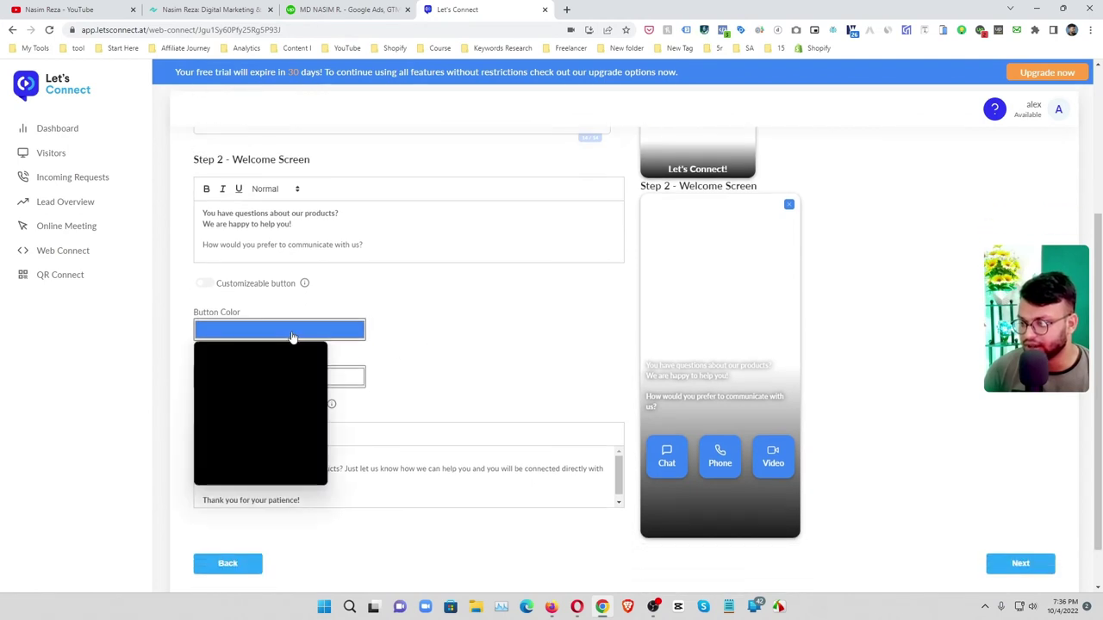
left_click(300, 377)
left_click(473, 374)
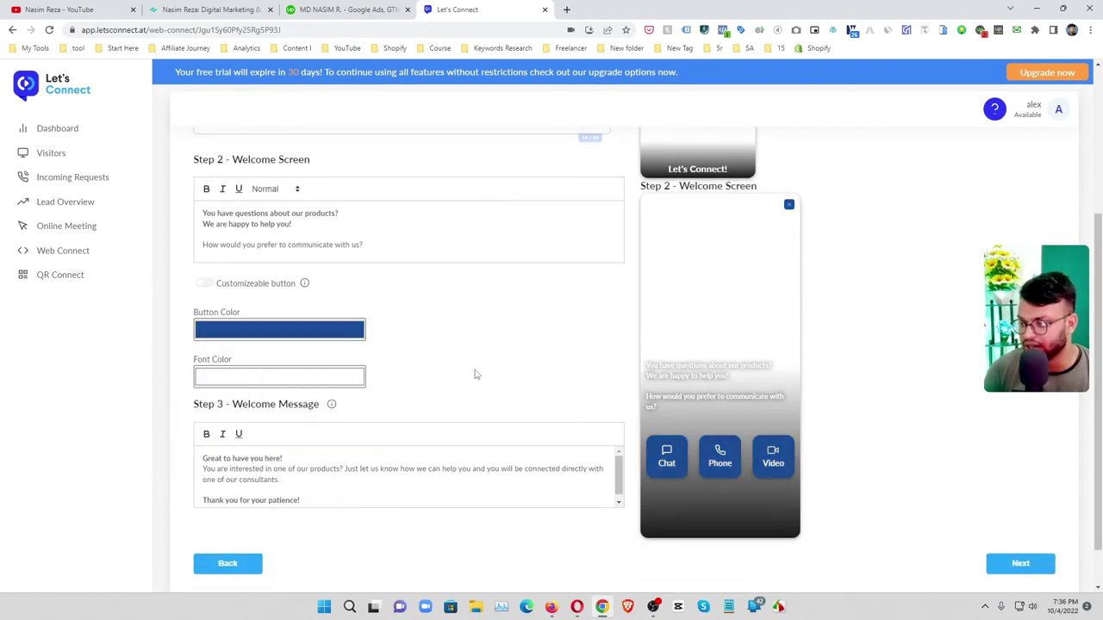
- Review the welcome screen and welcome message texts, and continue to Request Options
scroll(491, 406, "up", 1)
scroll(470, 407, "down", 2)
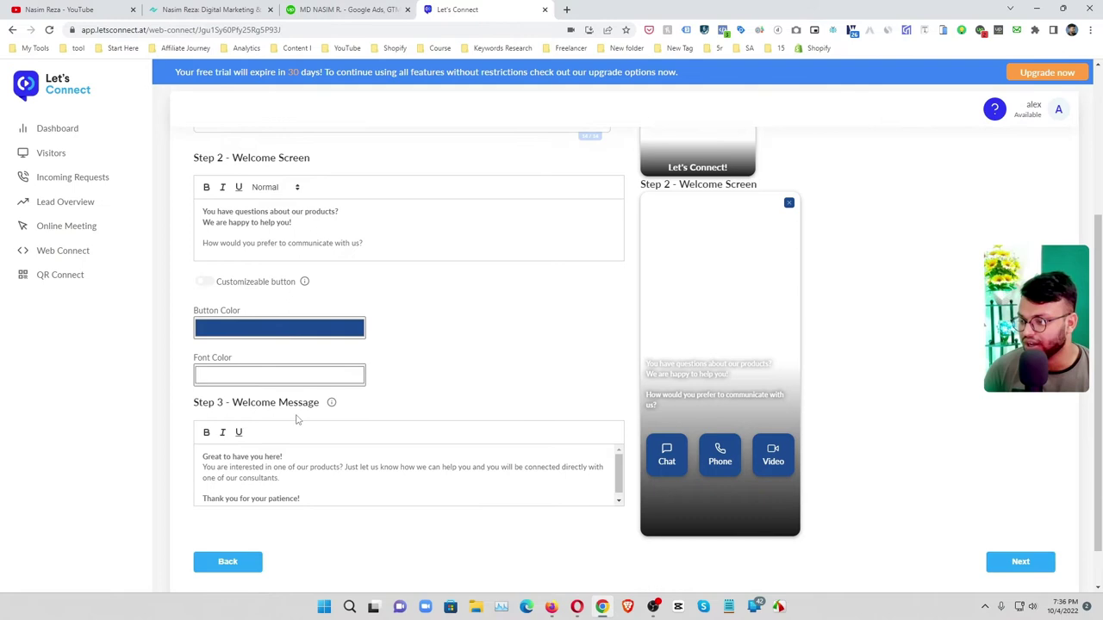
scroll(259, 422, "up", 1)
scroll(381, 355, "up", 1)
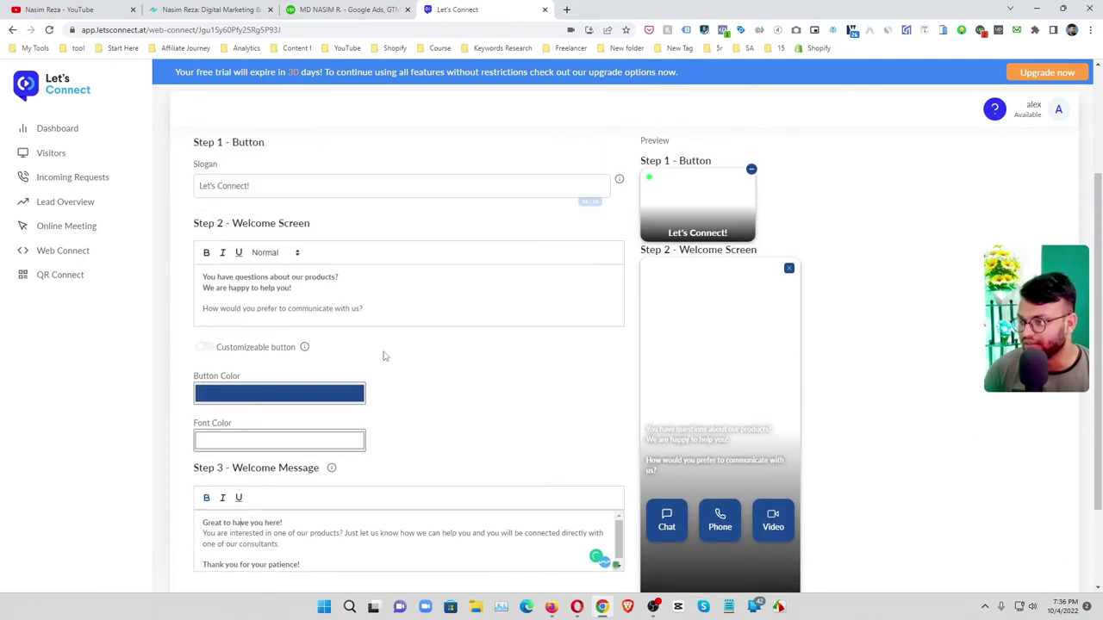
scroll(1092, 473, "down", 2)
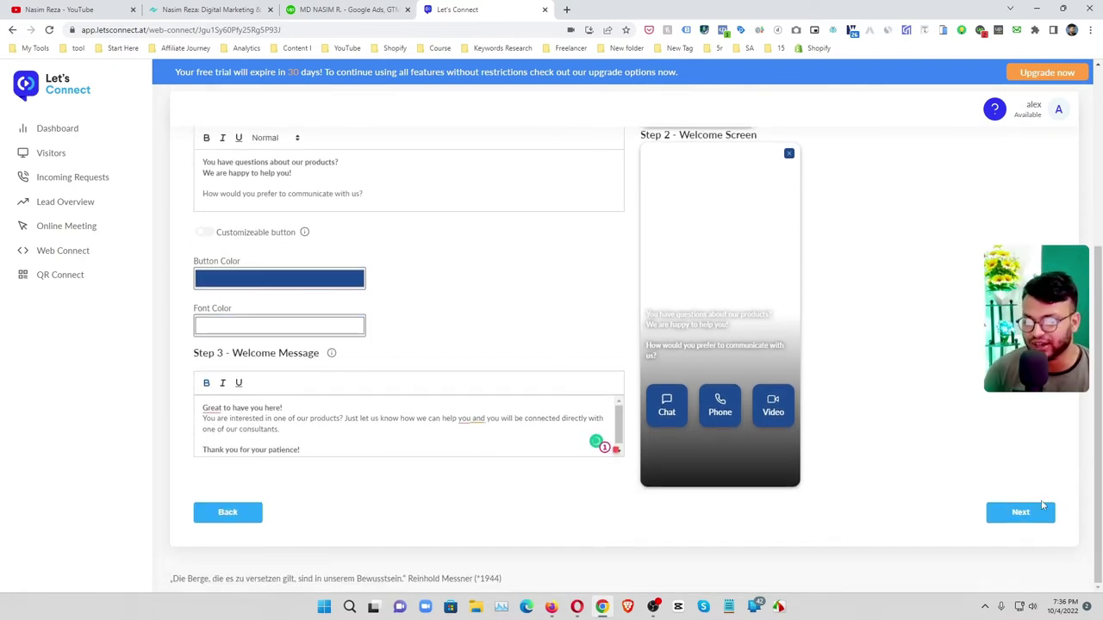
left_click(1020, 513)
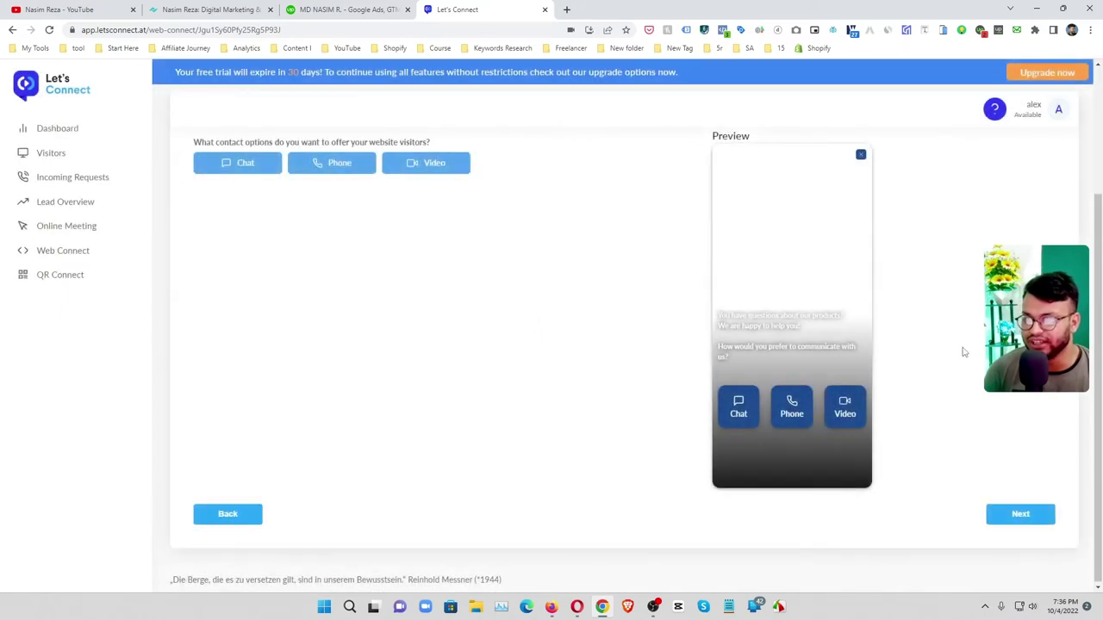
- Turn the Chat contact option off to see its effect in the preview, and turn it back on
scroll(724, 350, "up", 2)
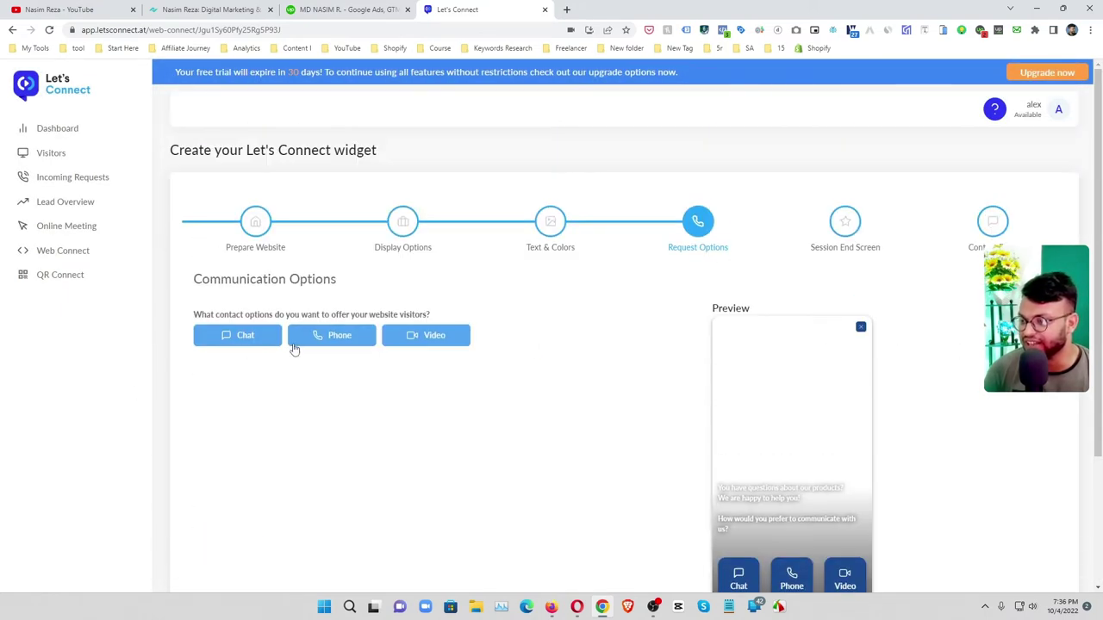
scroll(471, 274, "down", 1)
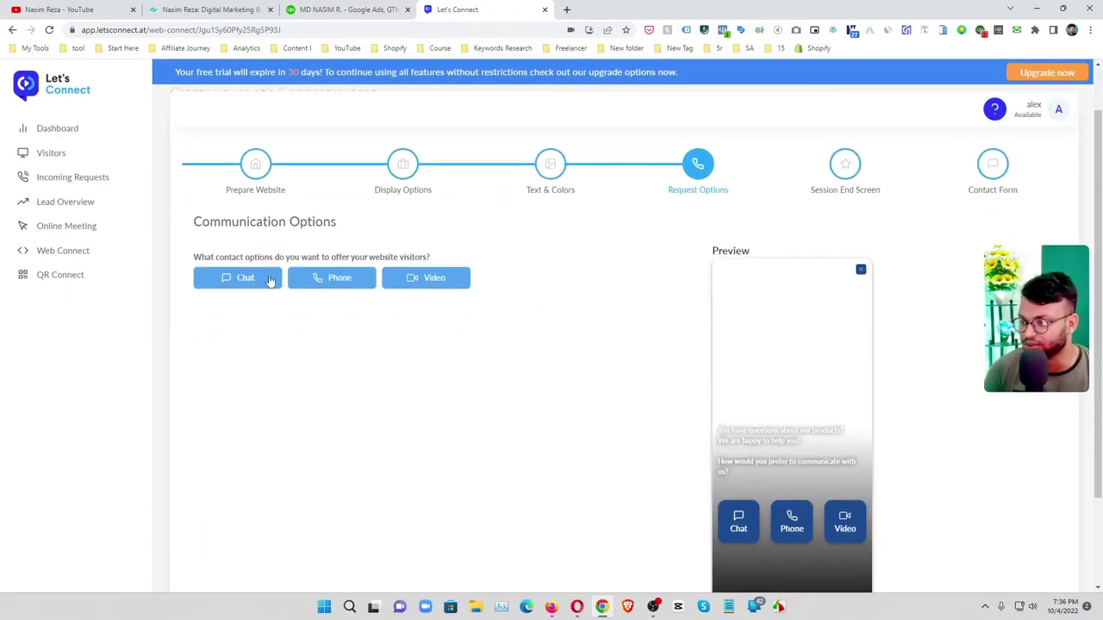
left_click(264, 280)
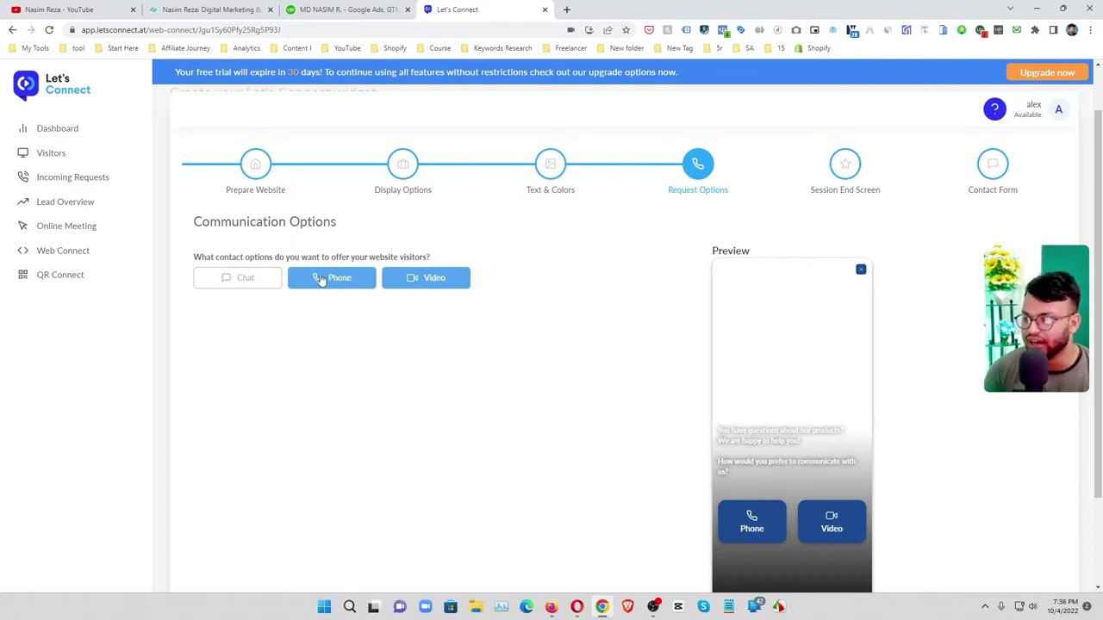
left_click(251, 283)
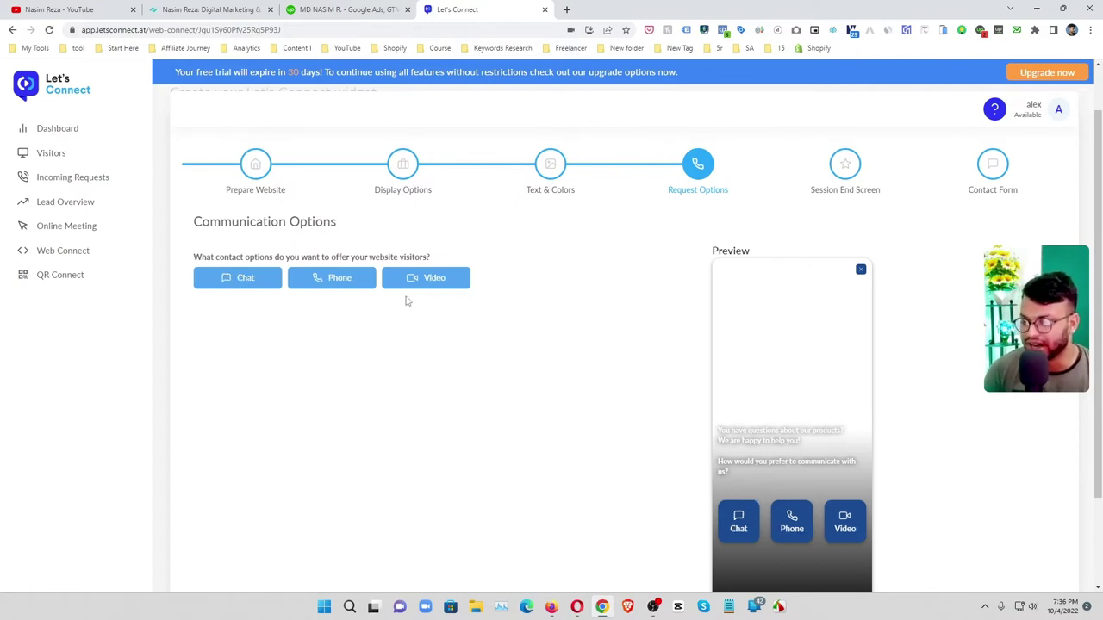
- Turn the Video contact option off to see its effect in the preview, and turn it back on
scroll(404, 297, "down", 2)
scroll(417, 258, "up", 3)
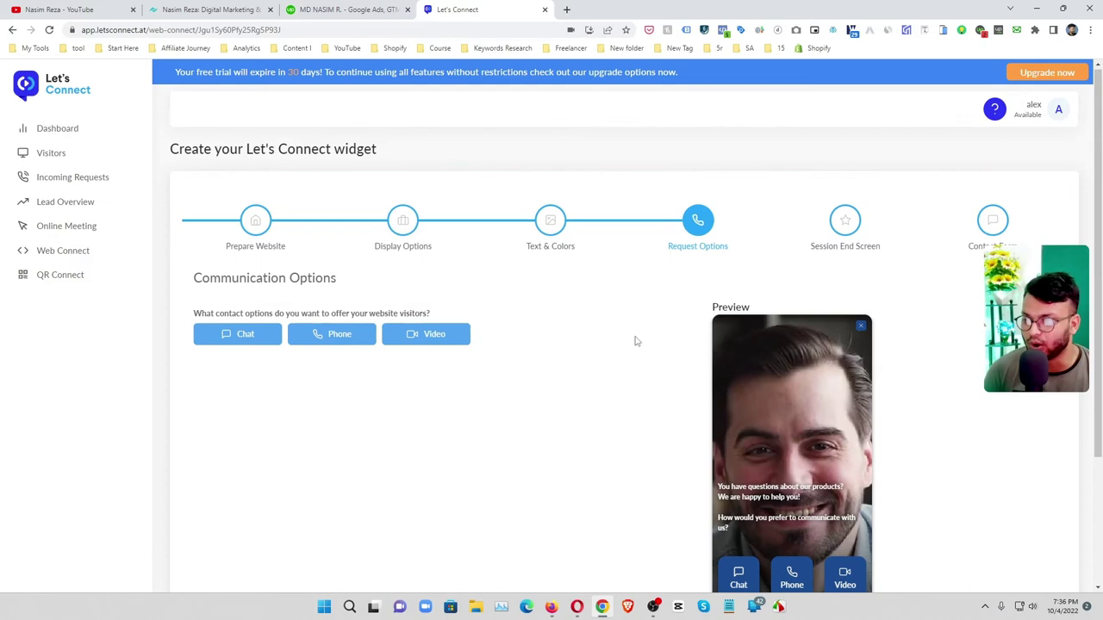
scroll(431, 349, "down", 1)
scroll(381, 358, "down", 1)
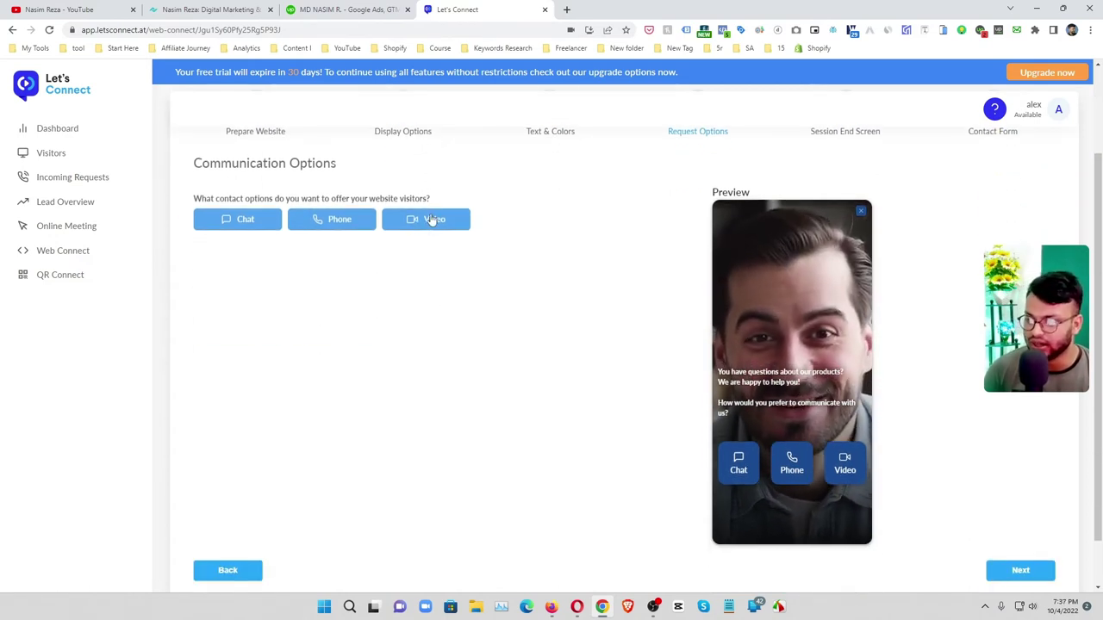
left_click(393, 221)
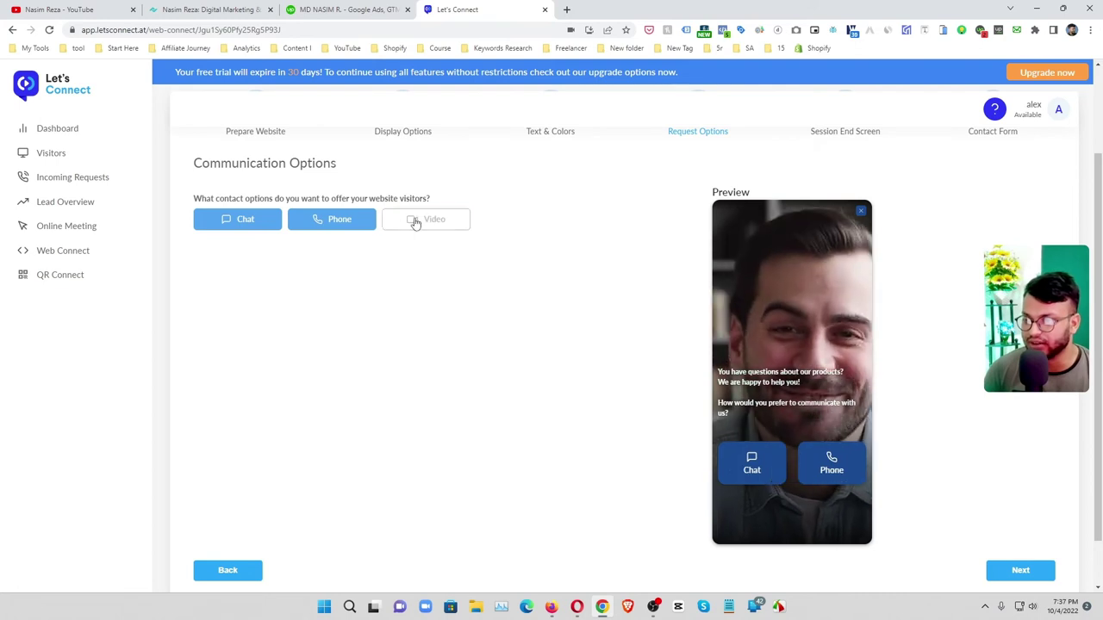
left_click(394, 222)
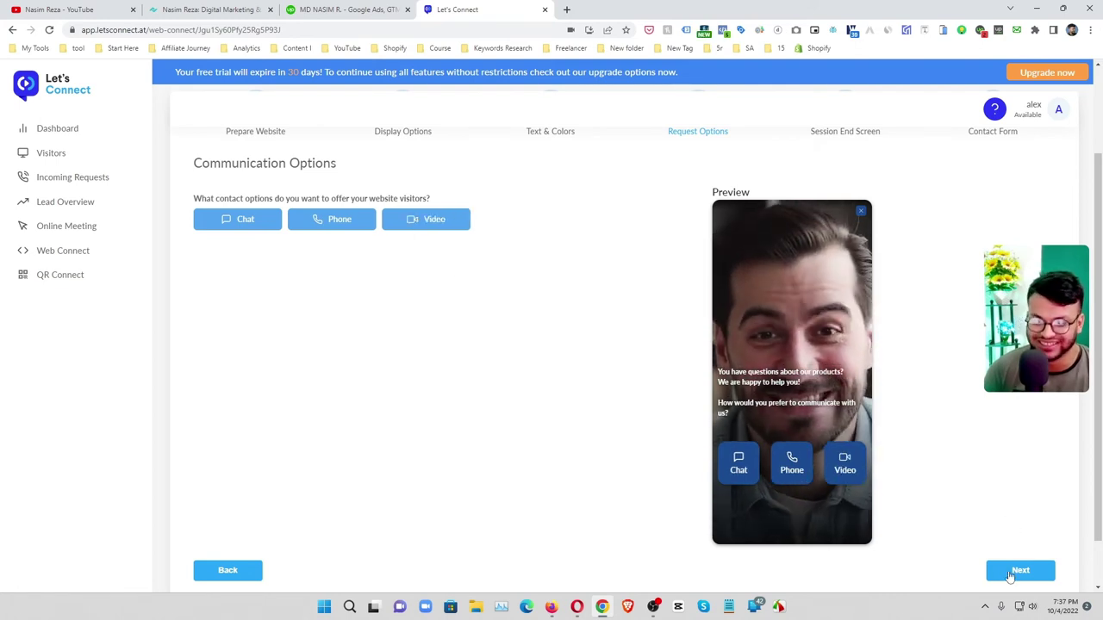
- Go on to the Session End Screen, keep its default closing message and colors, and continue to Contact Form
left_click(1019, 570)
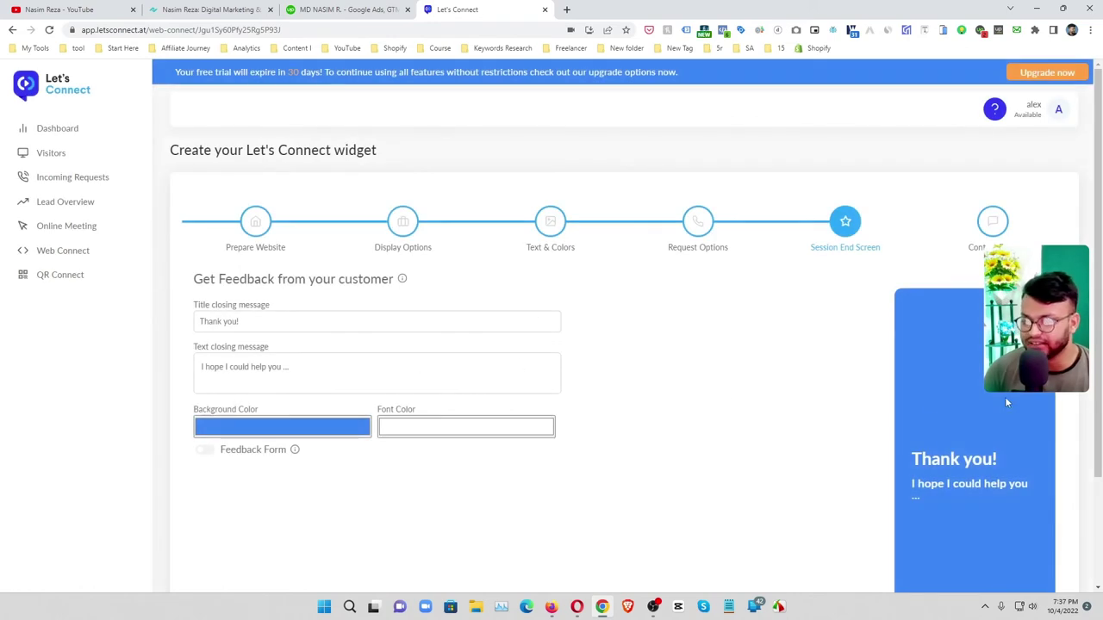
scroll(347, 356, "down", 1)
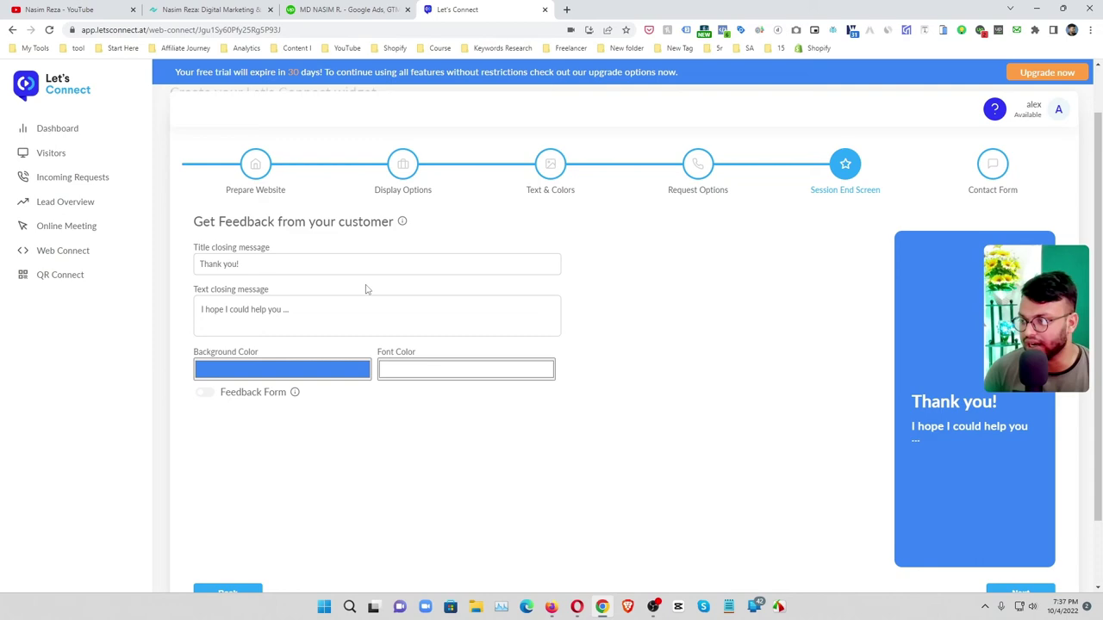
scroll(591, 369, "down", 2)
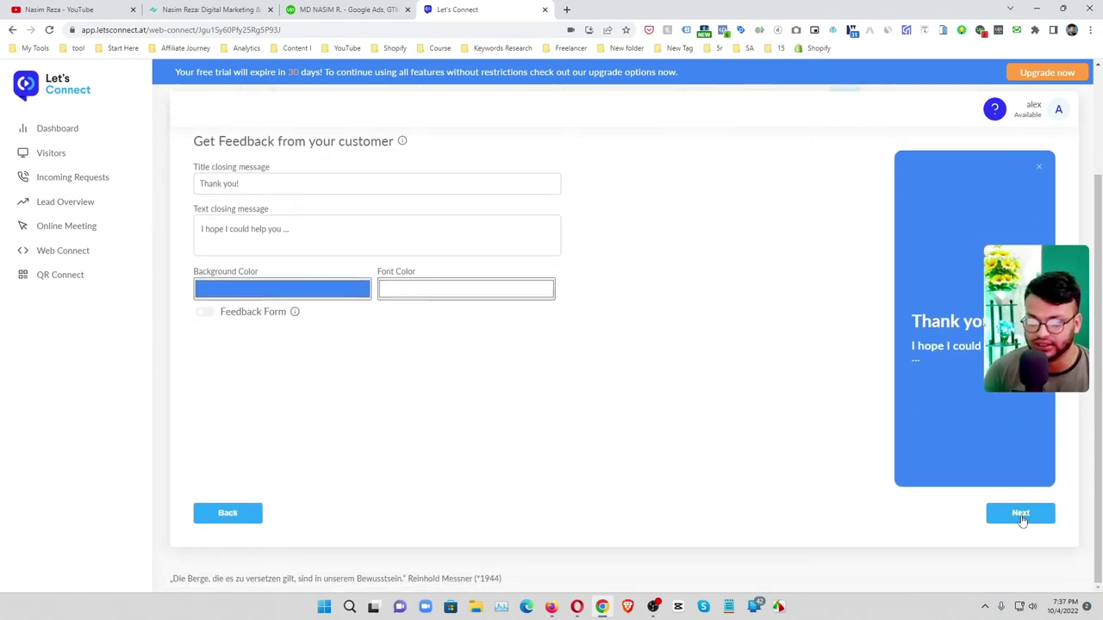
left_click(1021, 515)
- Look through the Contact Form settings, including form fields, privacy information, message-sent screen and in-chat form color
scroll(813, 365, "down", 3)
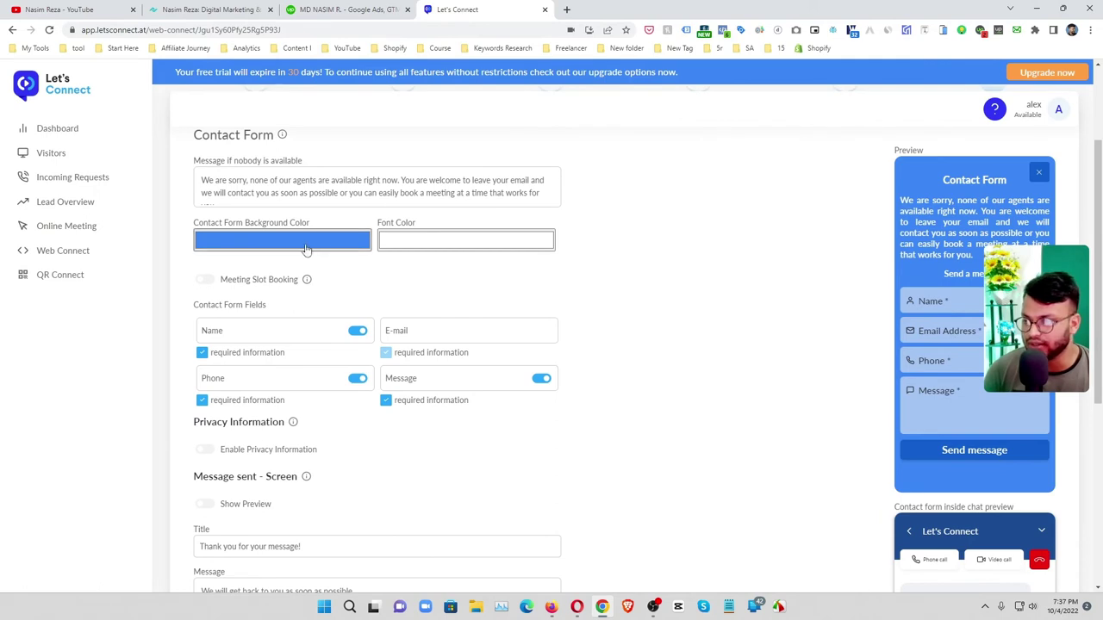
scroll(957, 323, "down", 5)
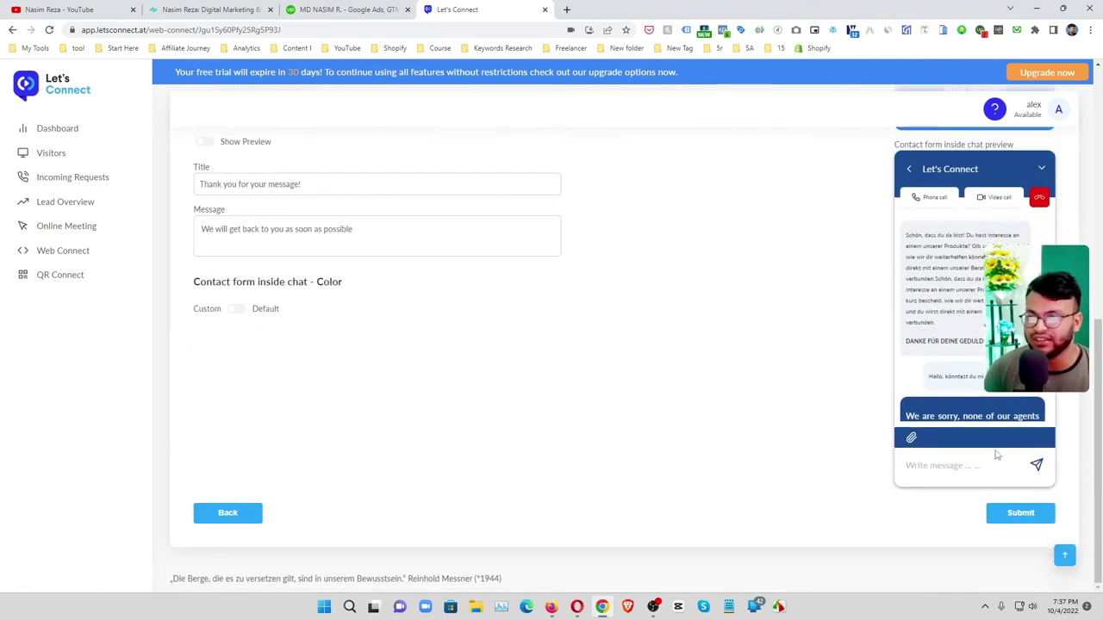
scroll(772, 362, "up", 5)
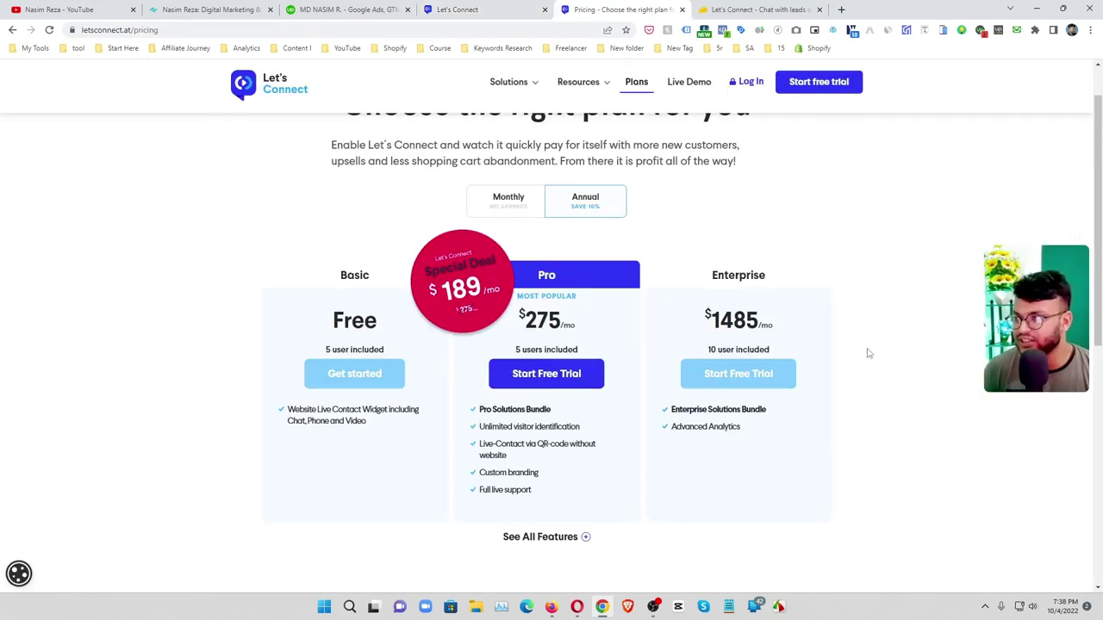
- Review the Let's Connect pricing plans, and switch to the AppSumo offer to compare its license tiers
scroll(845, 313, "up", 1)
scroll(832, 310, "down", 1)
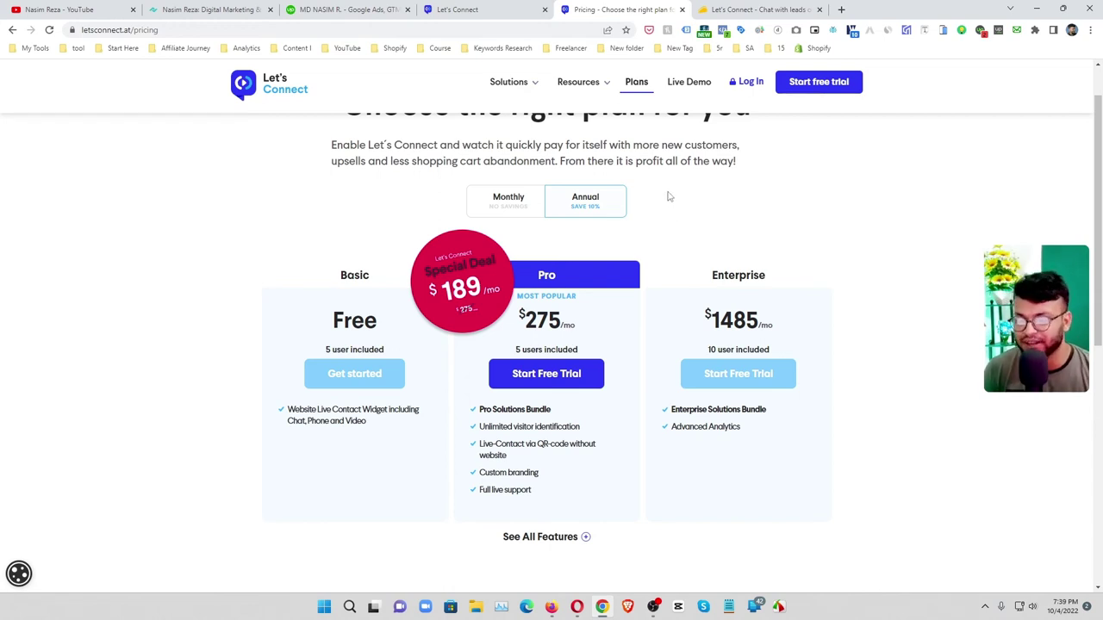
left_click(739, 9)
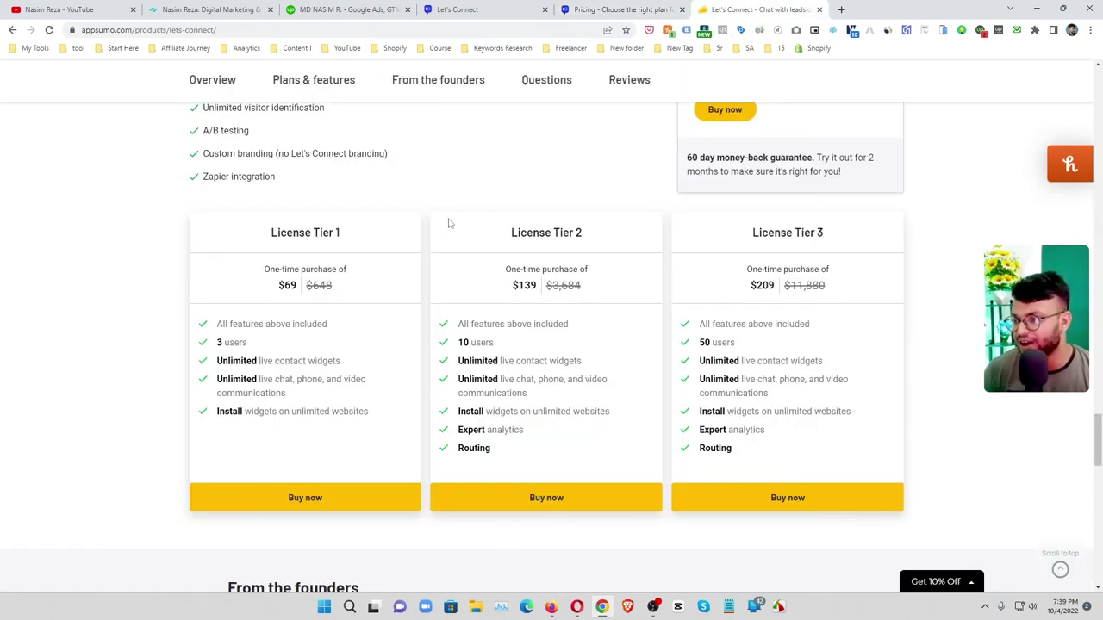